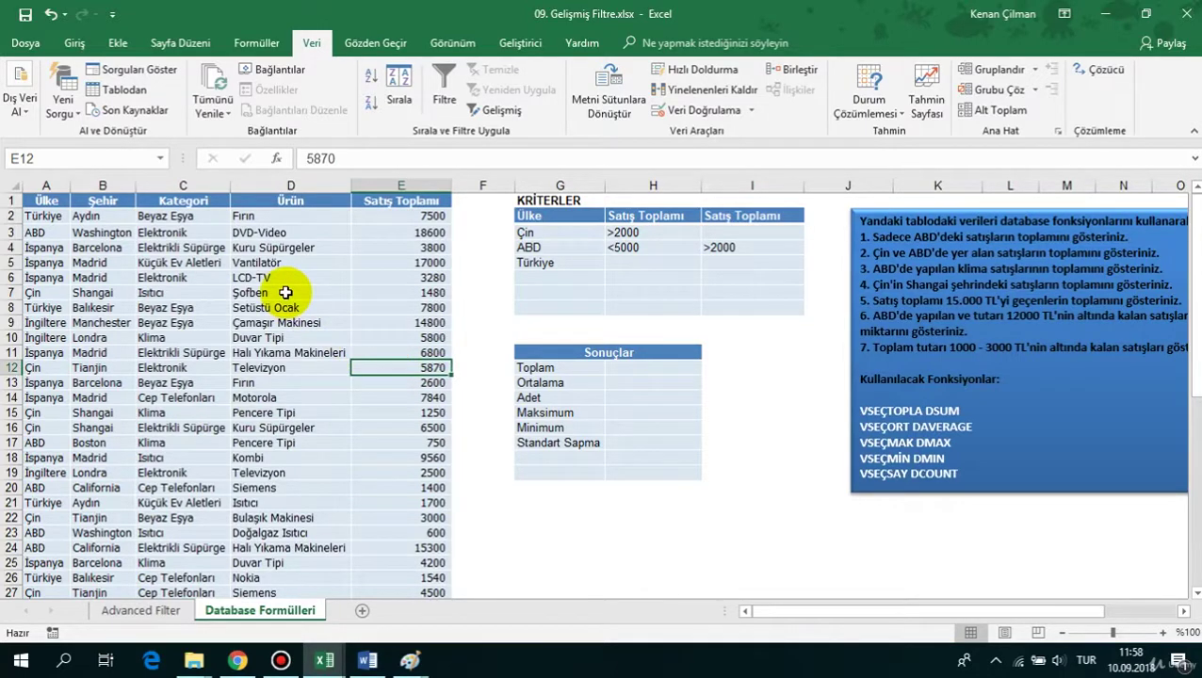
click(250, 235)
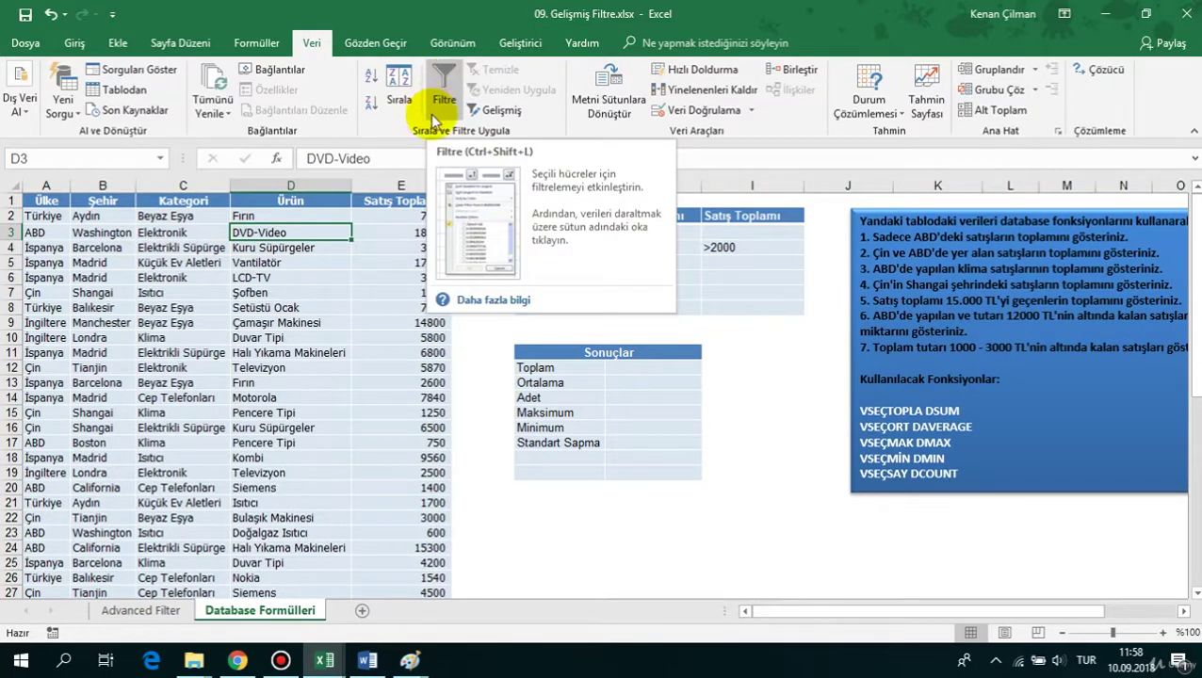
click(276, 309)
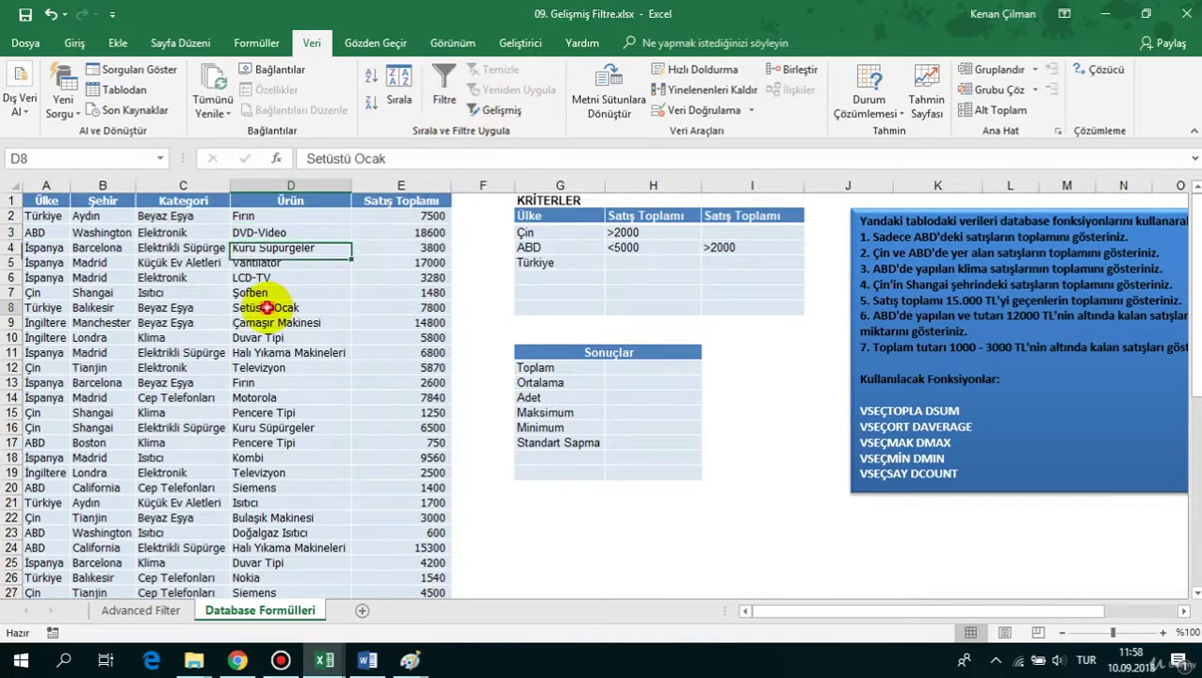
drag(541, 216, 744, 254)
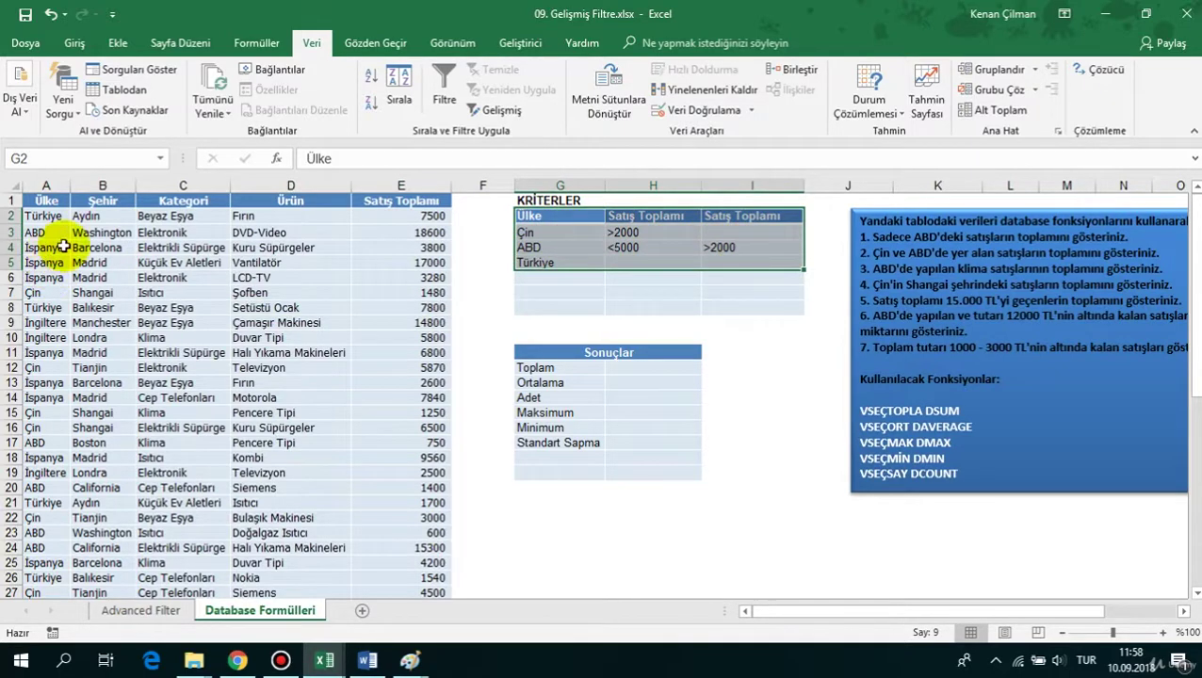
drag(90, 233, 314, 308)
click(236, 324)
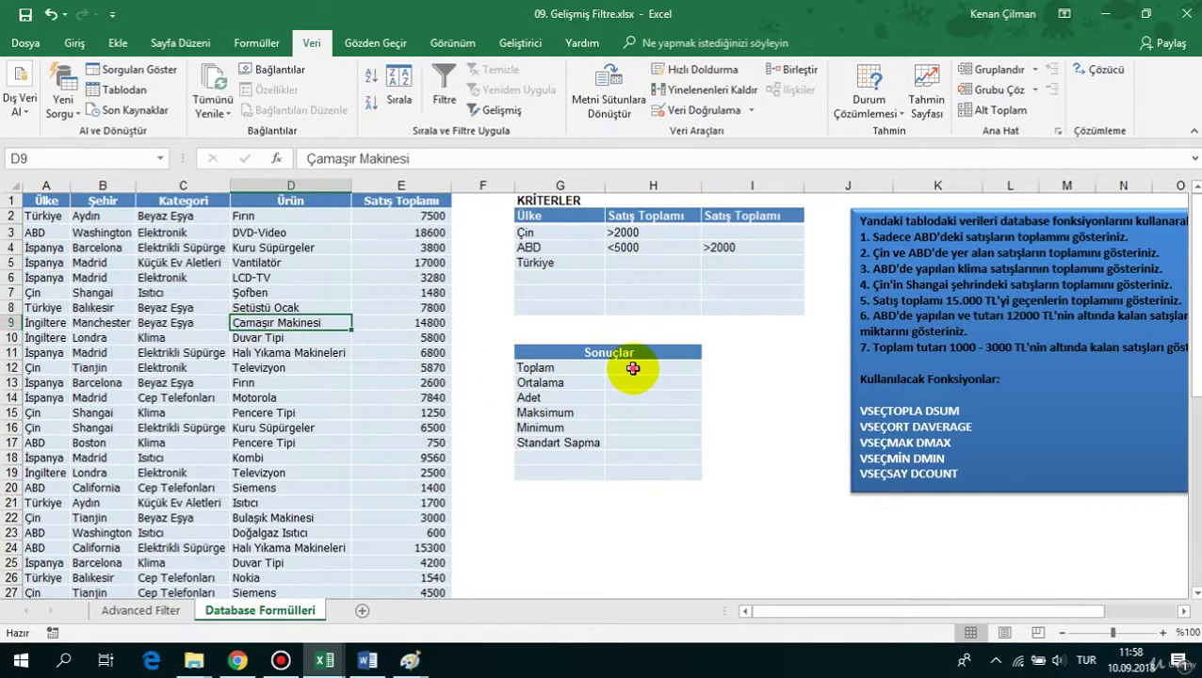
drag(633, 369, 652, 416)
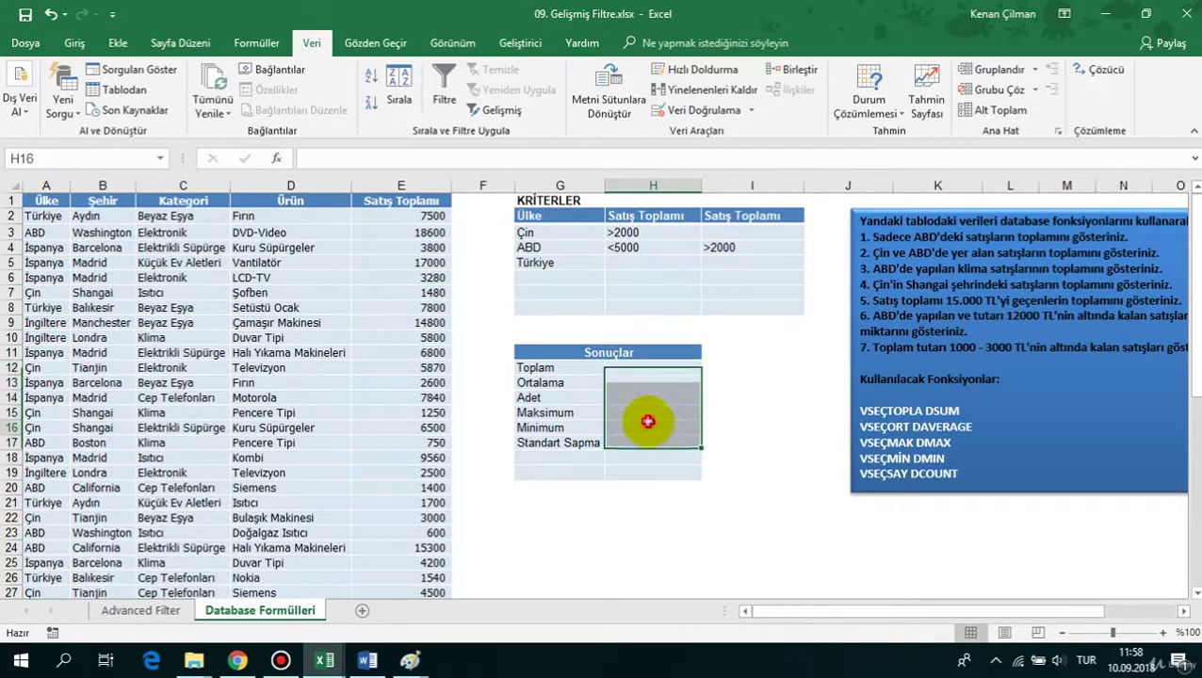
Apply an in-place advanced filter to the sales table, list range A1:E52, with criteria range G2:I5.
click(292, 367)
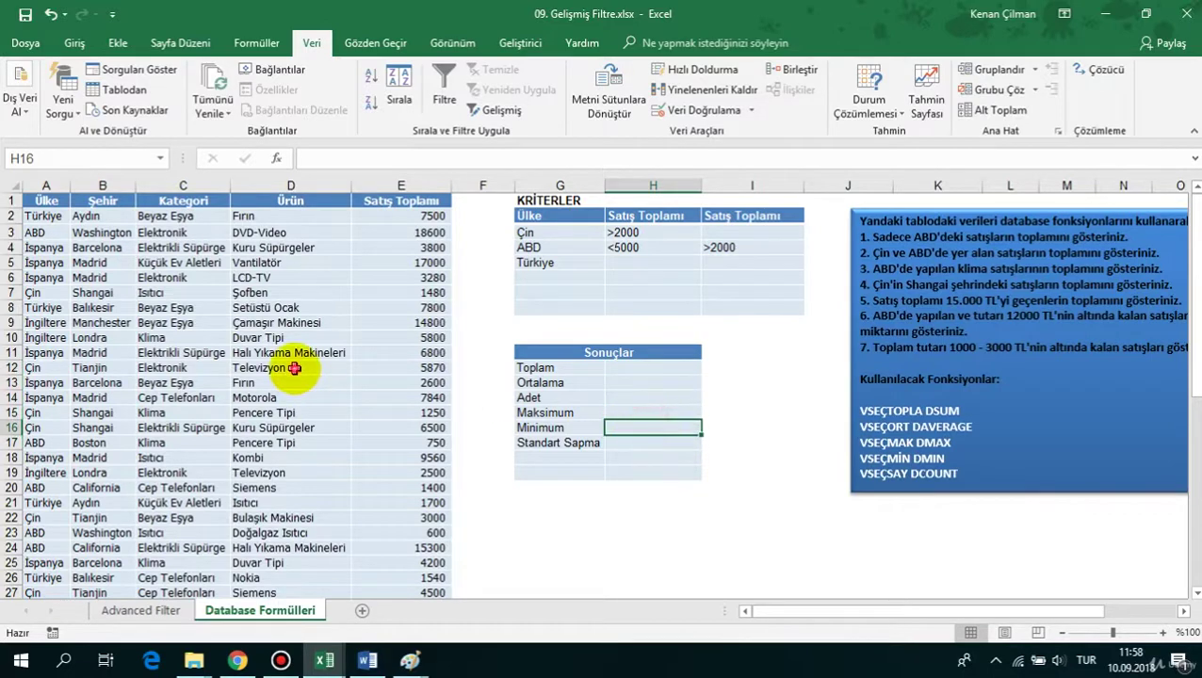
click(499, 110)
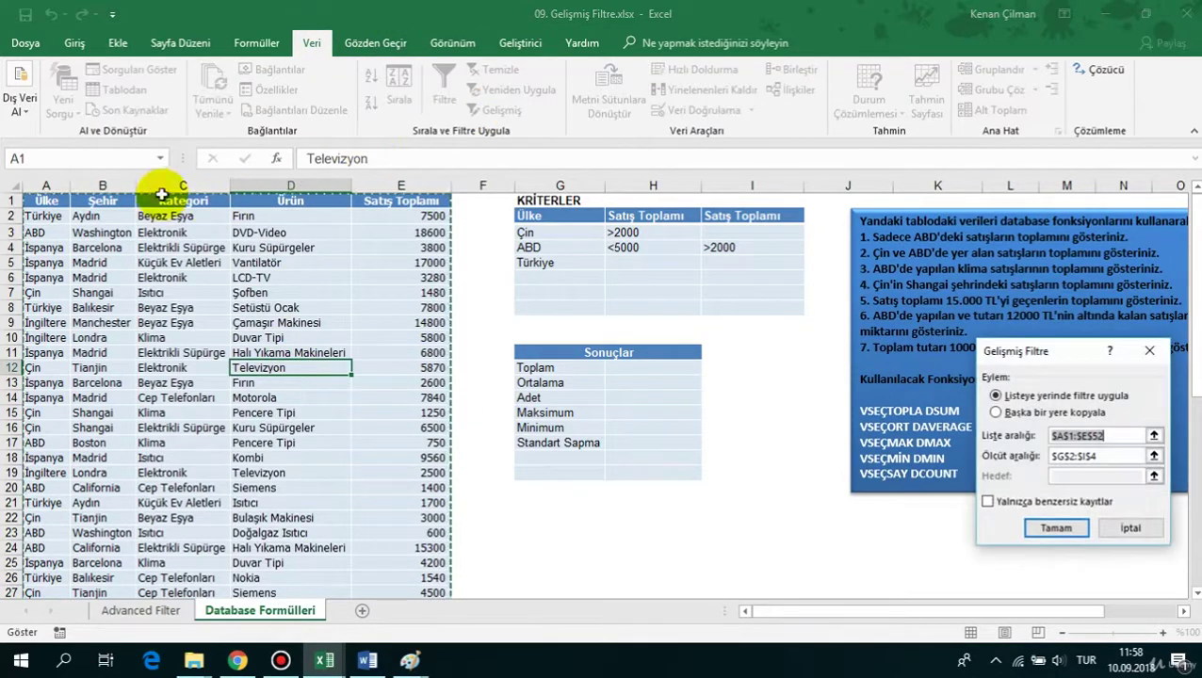
drag(1098, 457, 1048, 459)
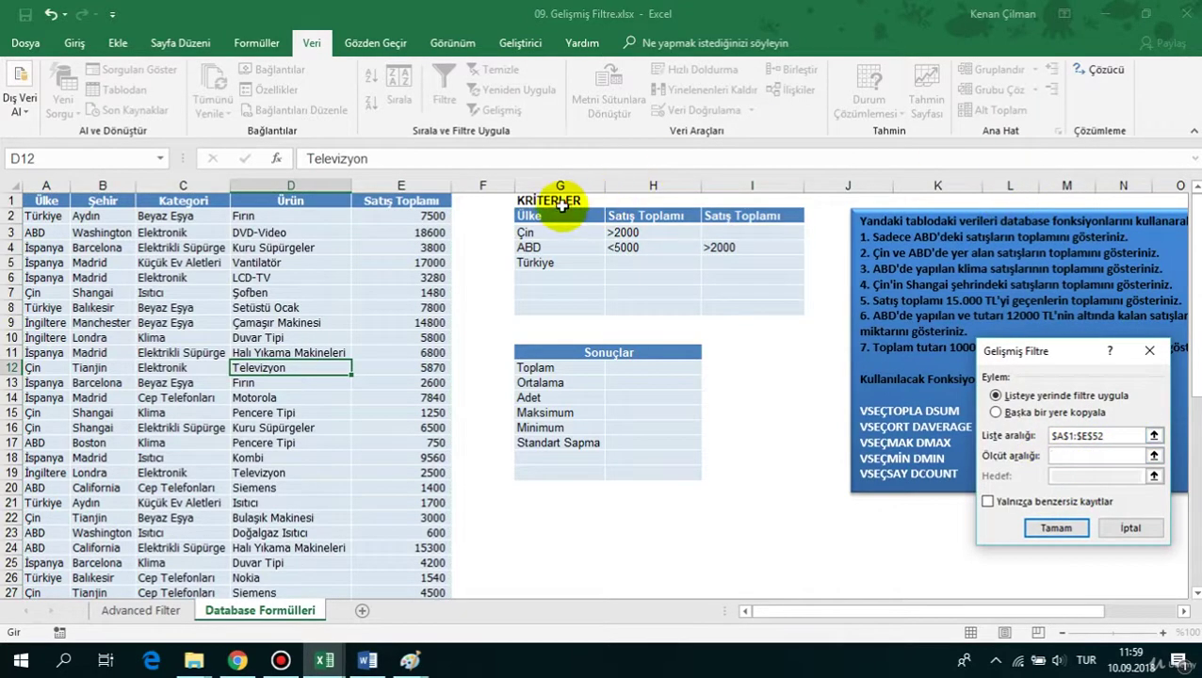
drag(546, 219, 744, 263)
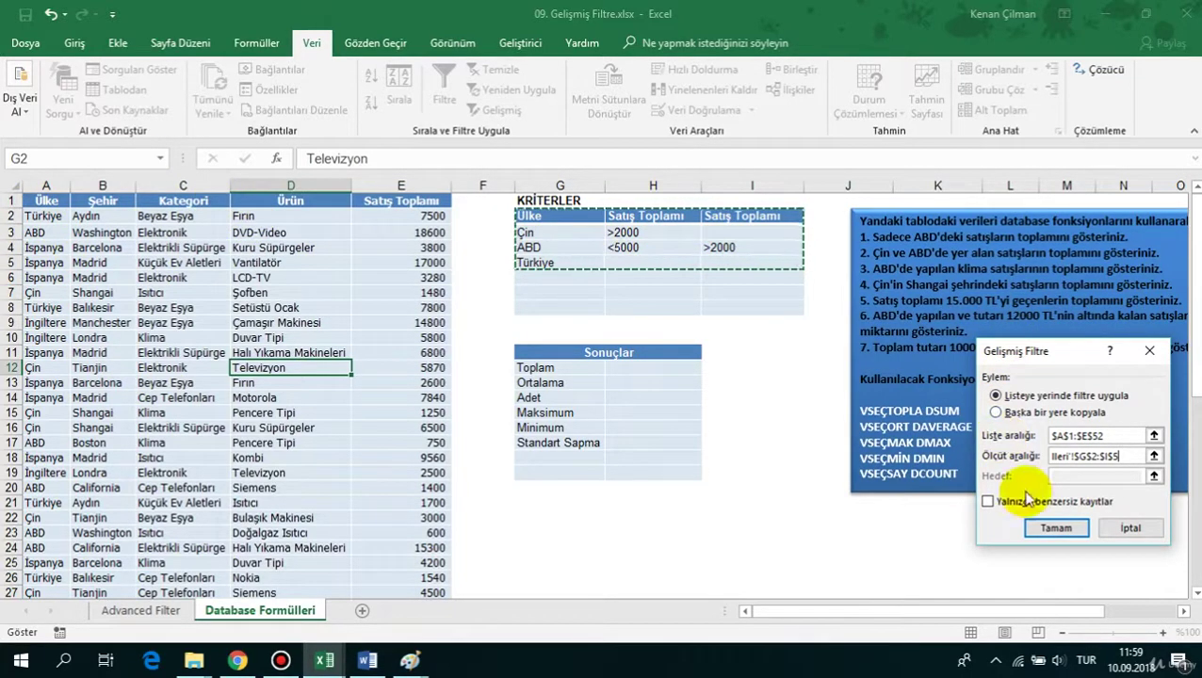
click(1065, 528)
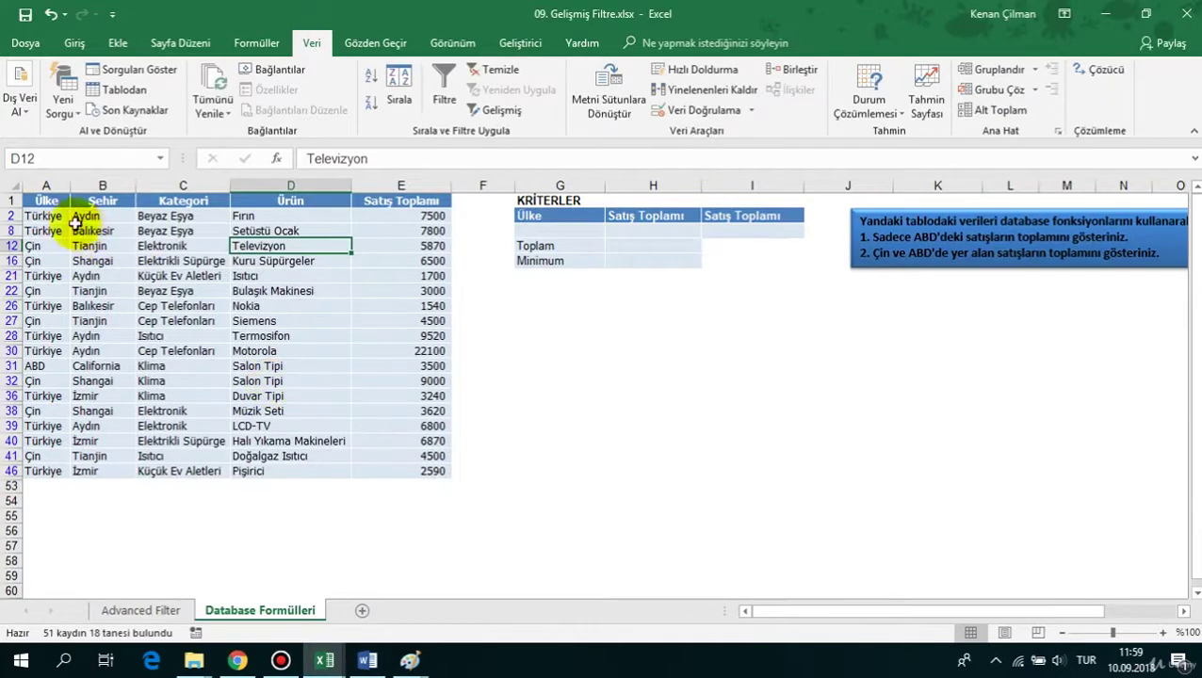
Select the filtered records and their Satış Toplamı values to read the summary statistics.
drag(58, 219, 384, 472)
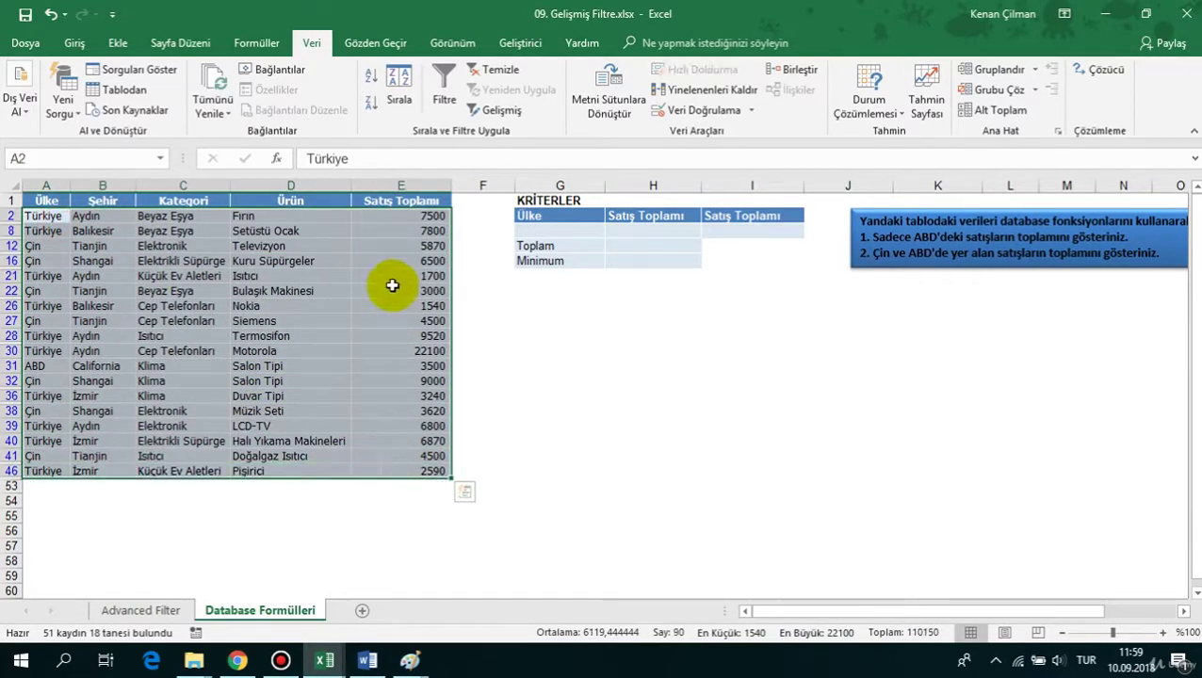
click(390, 257)
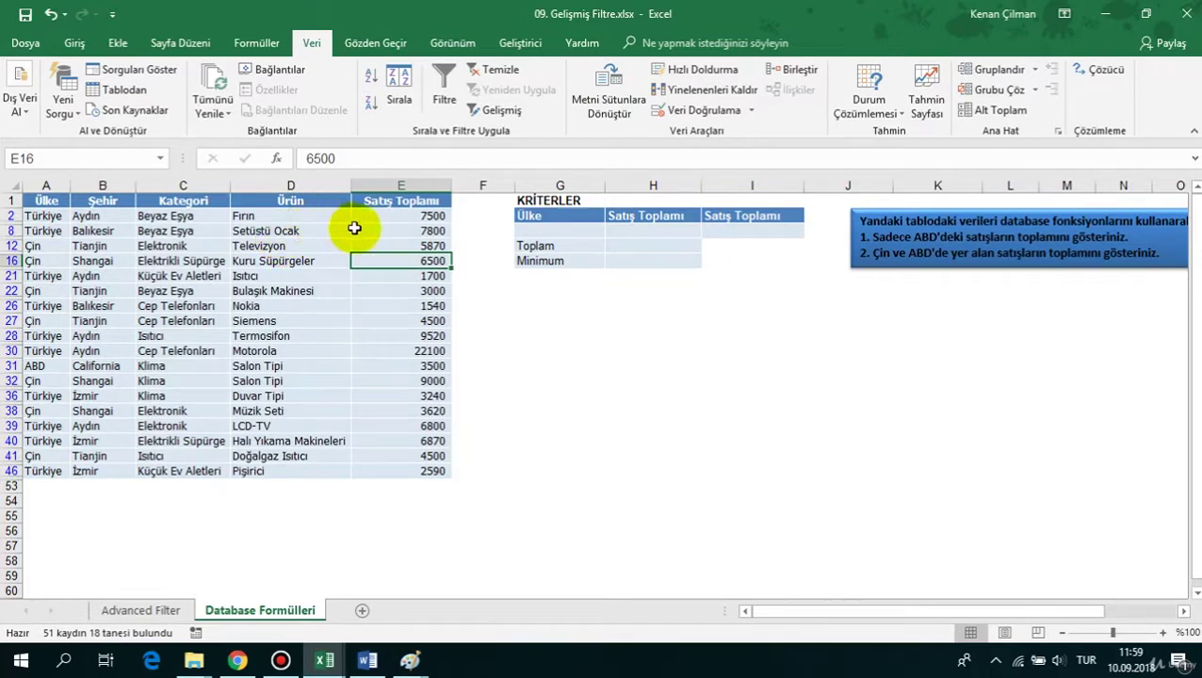
drag(429, 217, 411, 464)
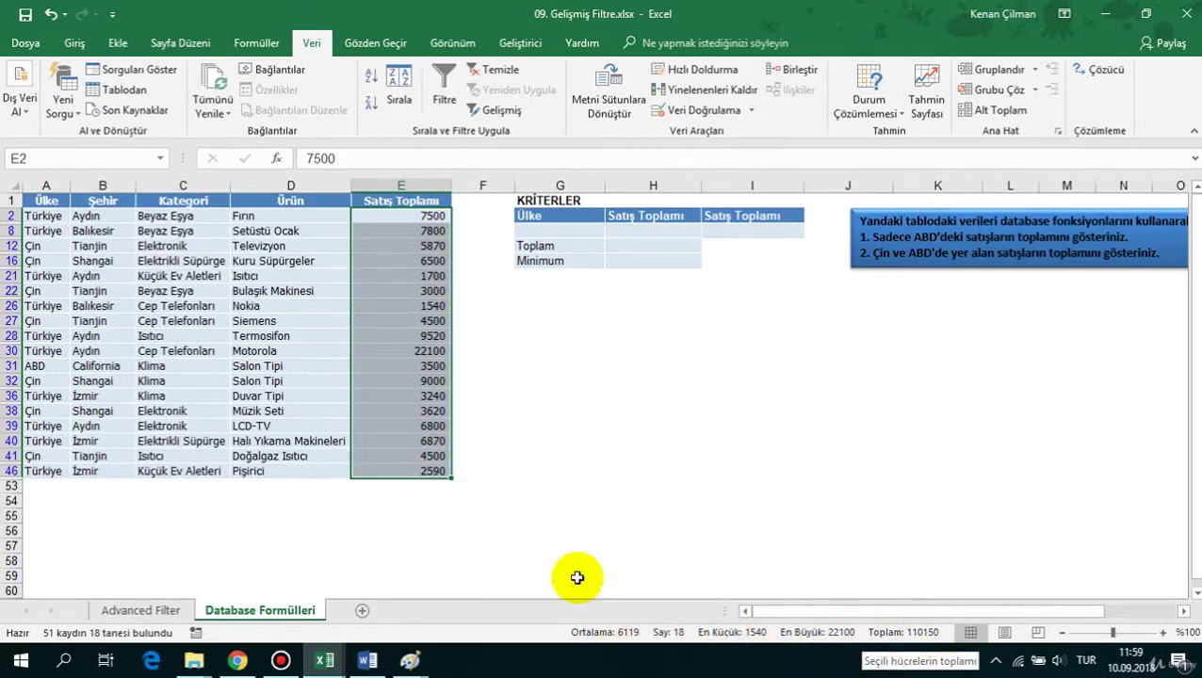
click(391, 355)
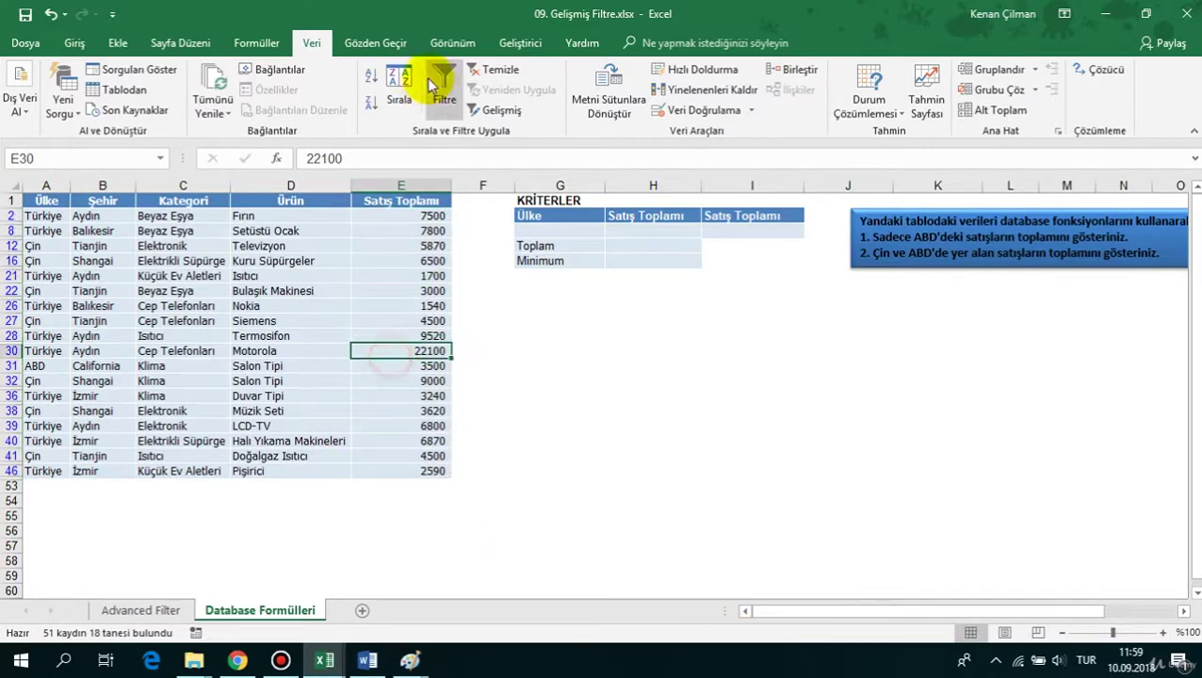
Clear the advanced filter from the sales table so that all records are listed.
click(483, 75)
click(248, 306)
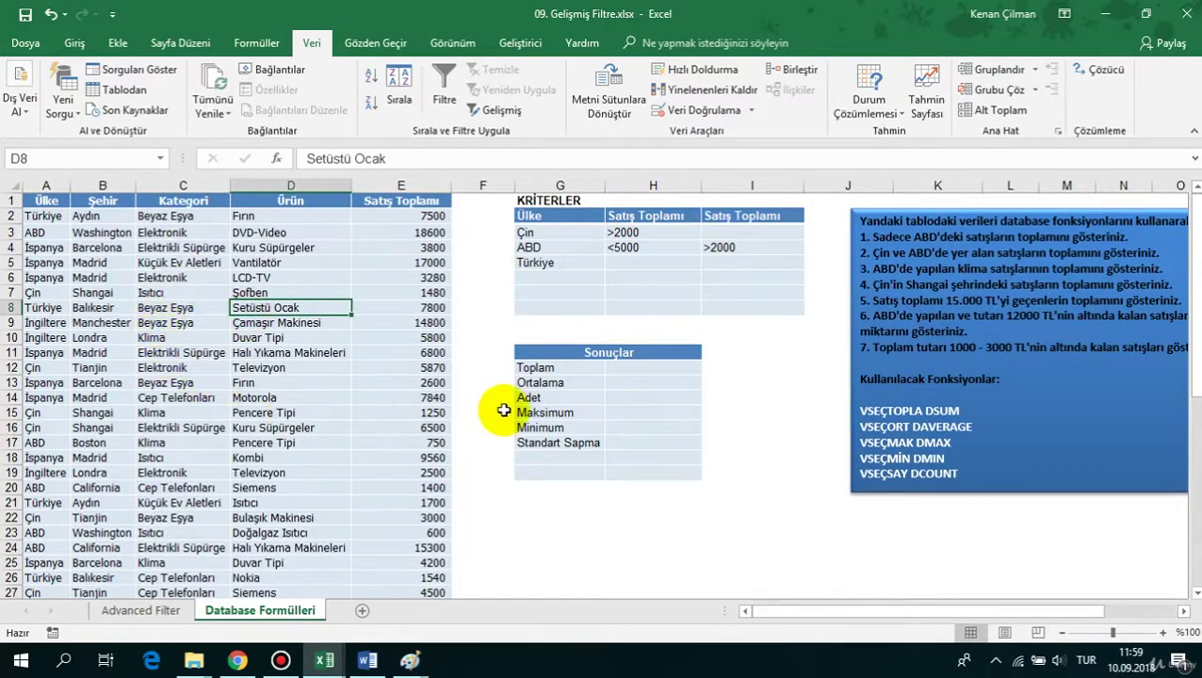
Examine the criteria range G2:I5, the Satış Toplamı column and the empty cells of the Sonuçlar table.
click(403, 338)
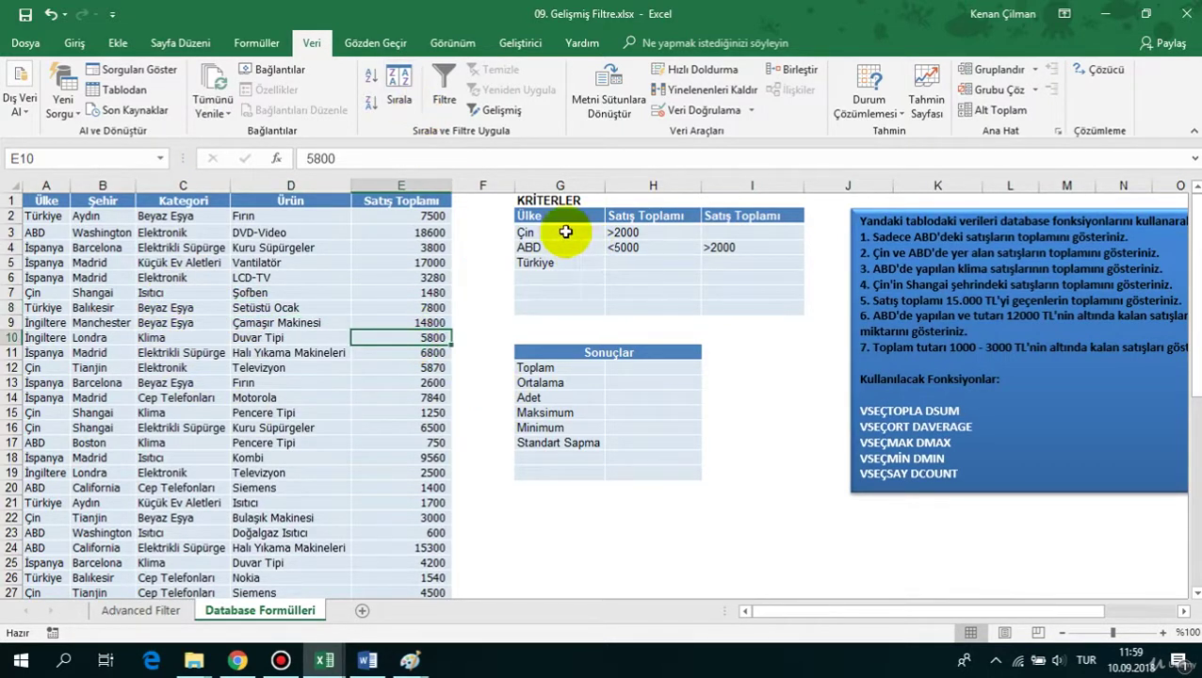
drag(528, 216, 770, 258)
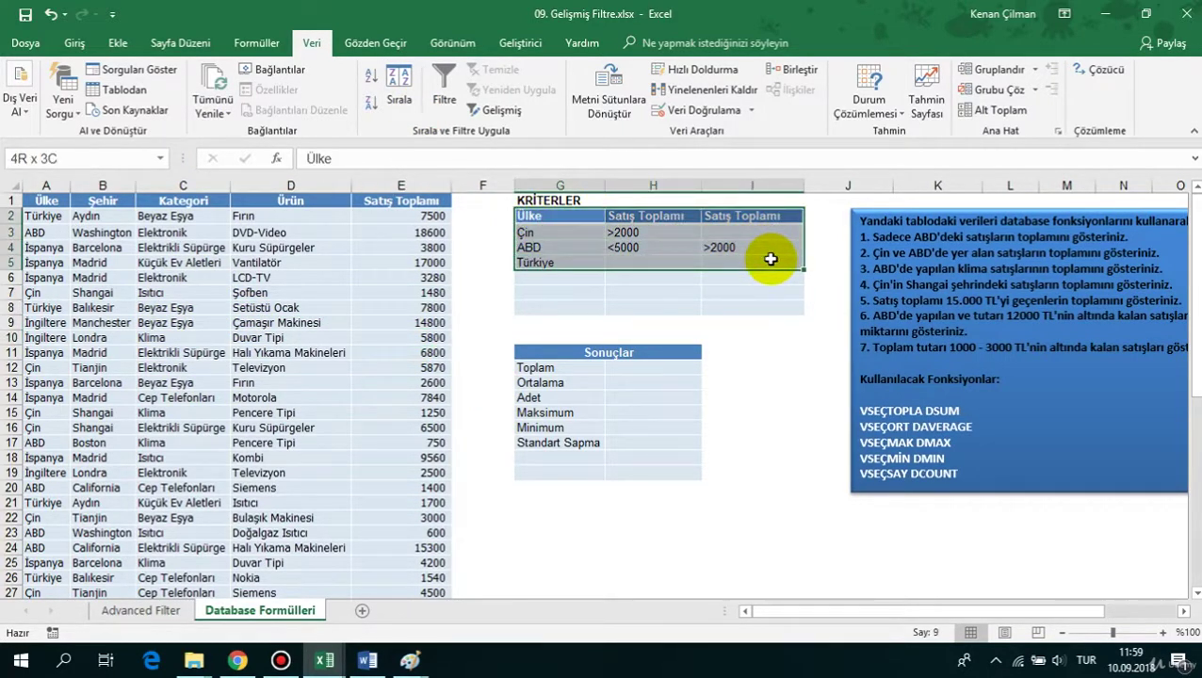
click(556, 368)
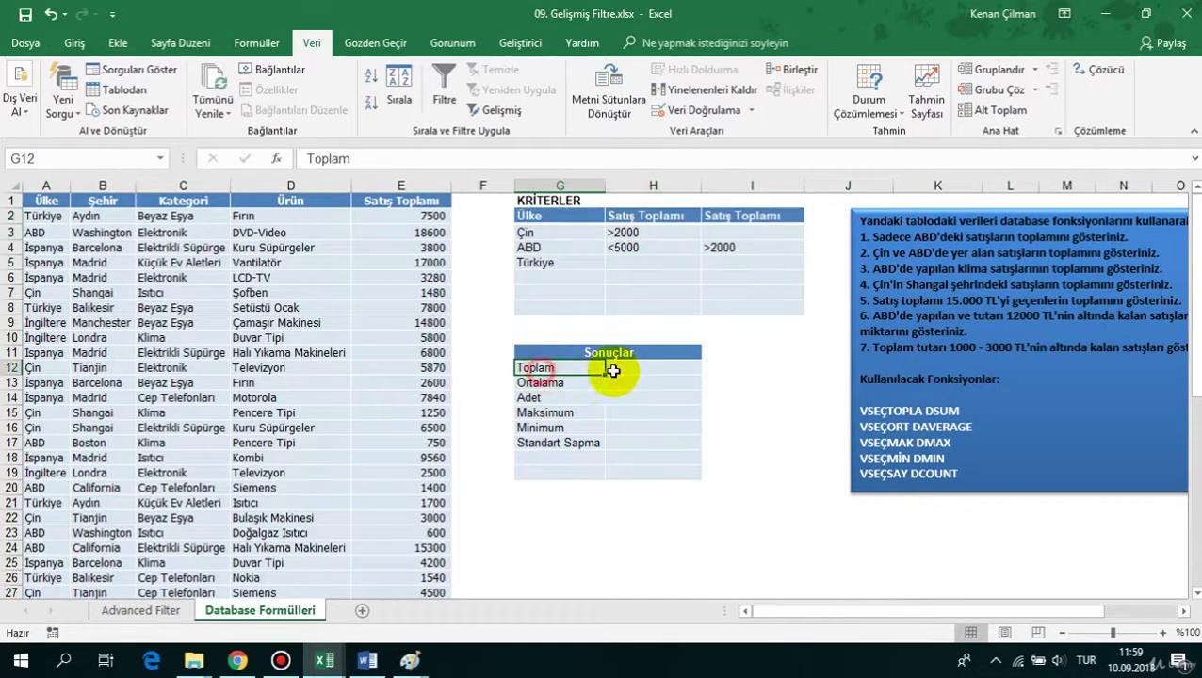
click(642, 369)
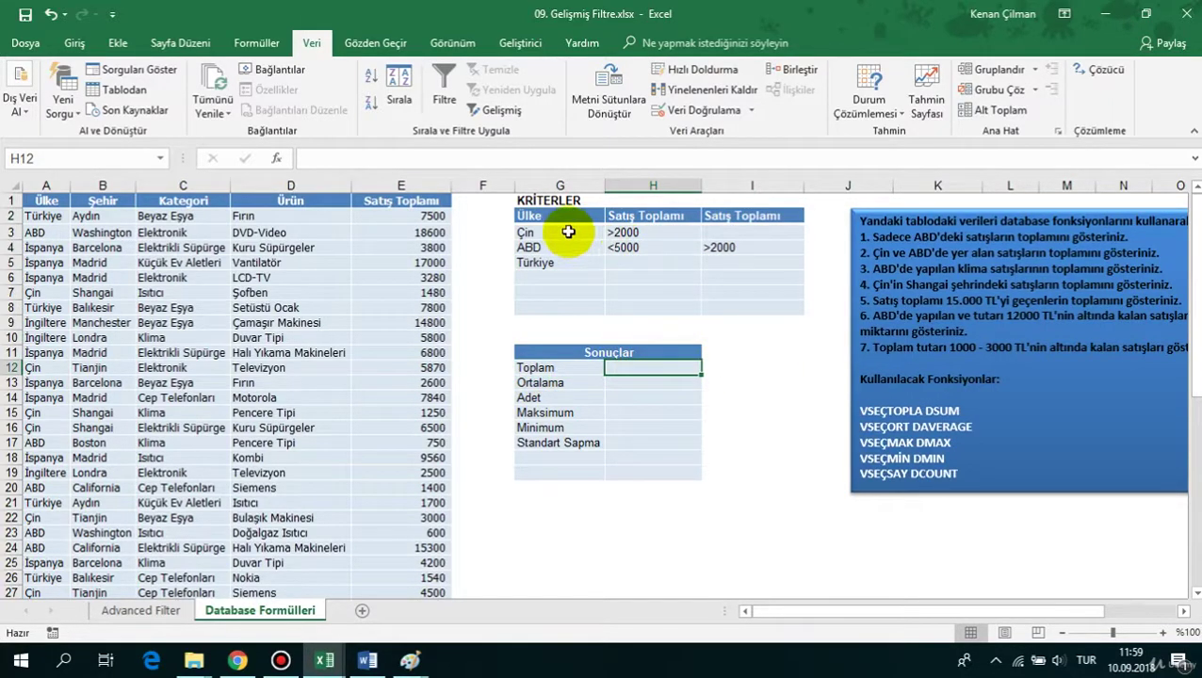
drag(551, 216, 739, 259)
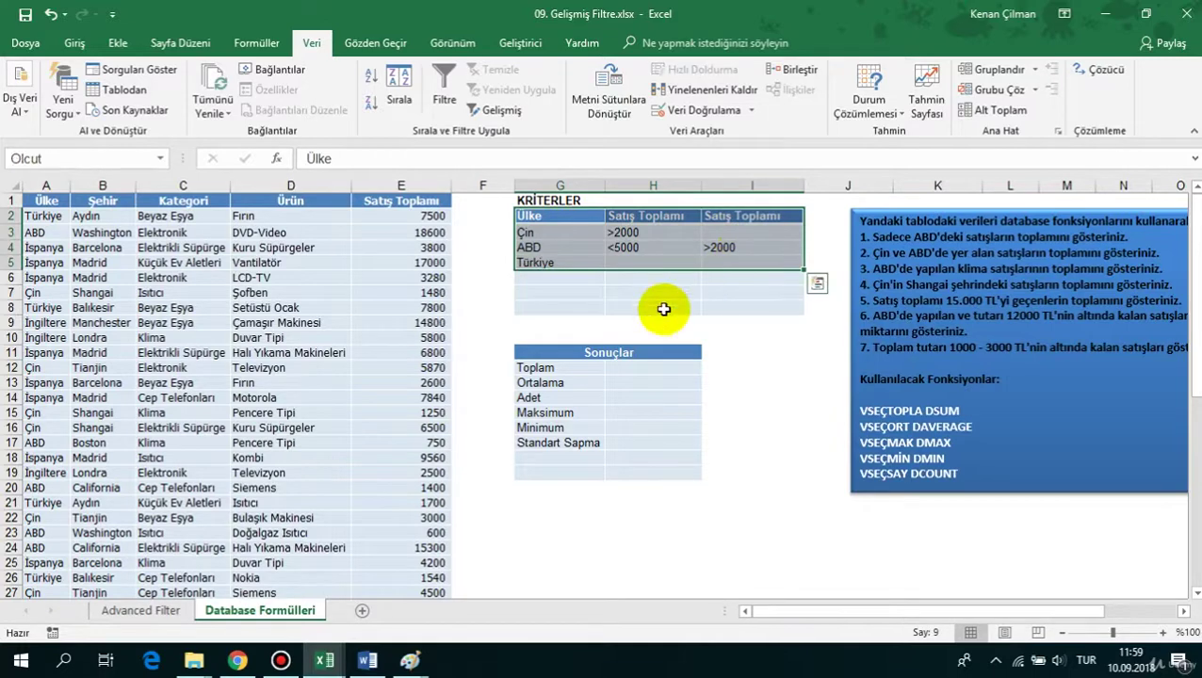
drag(398, 203, 424, 356)
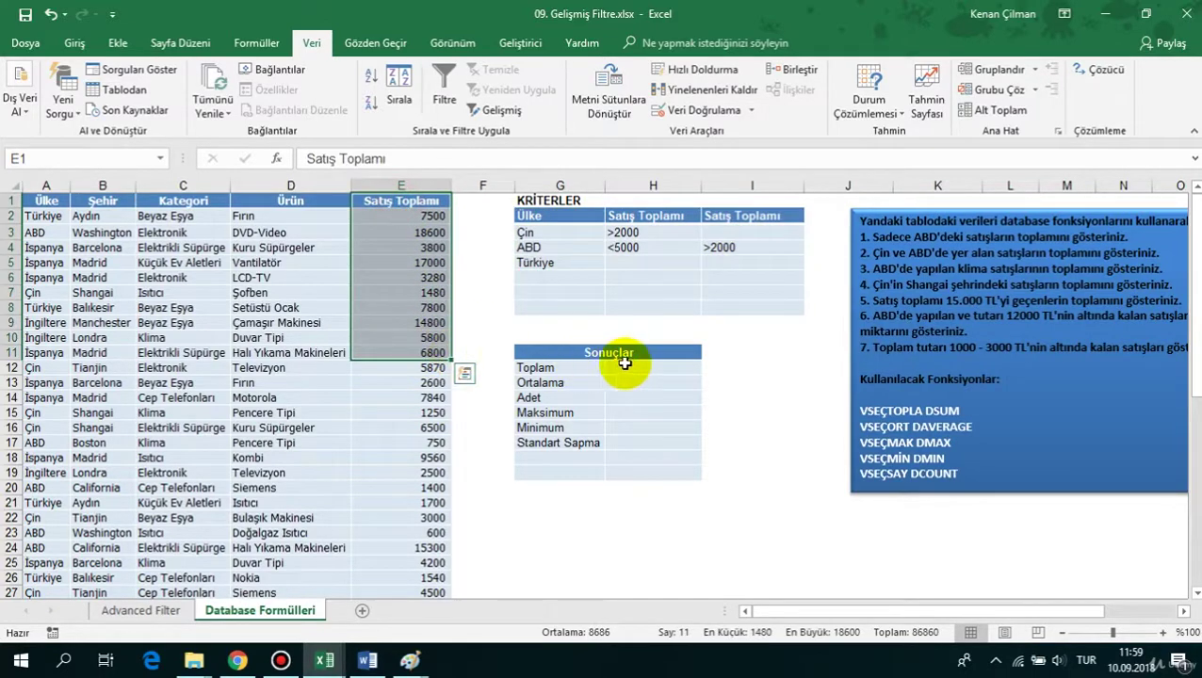
click(633, 367)
click(565, 384)
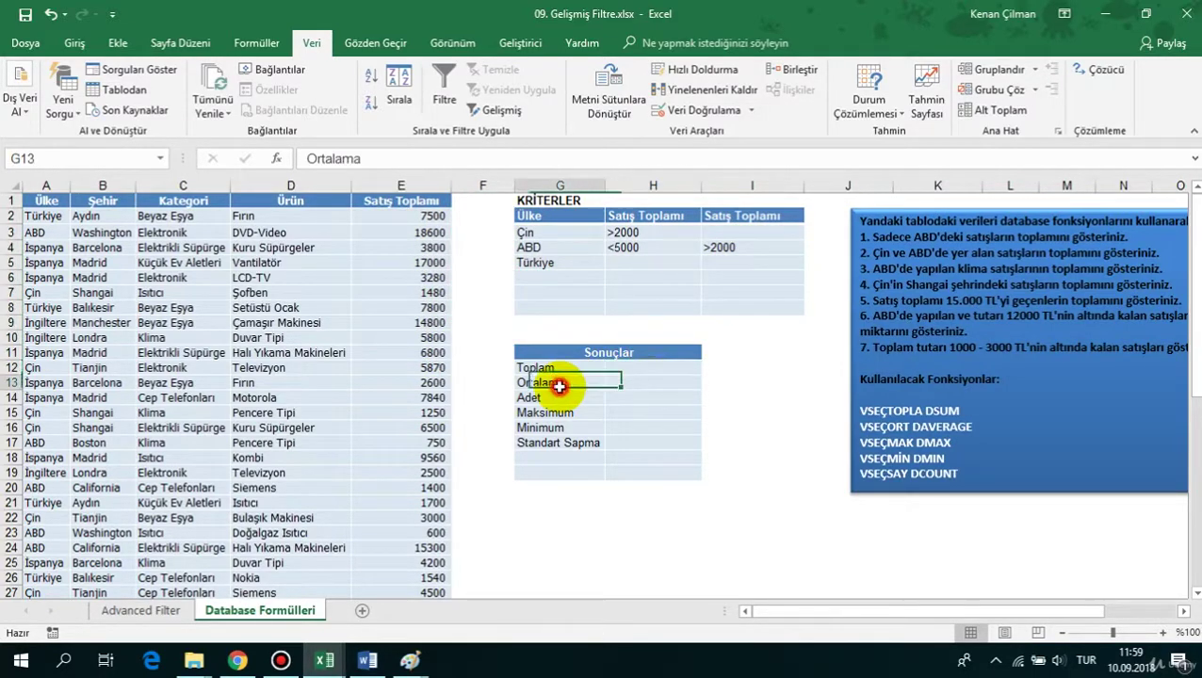
click(653, 381)
click(653, 398)
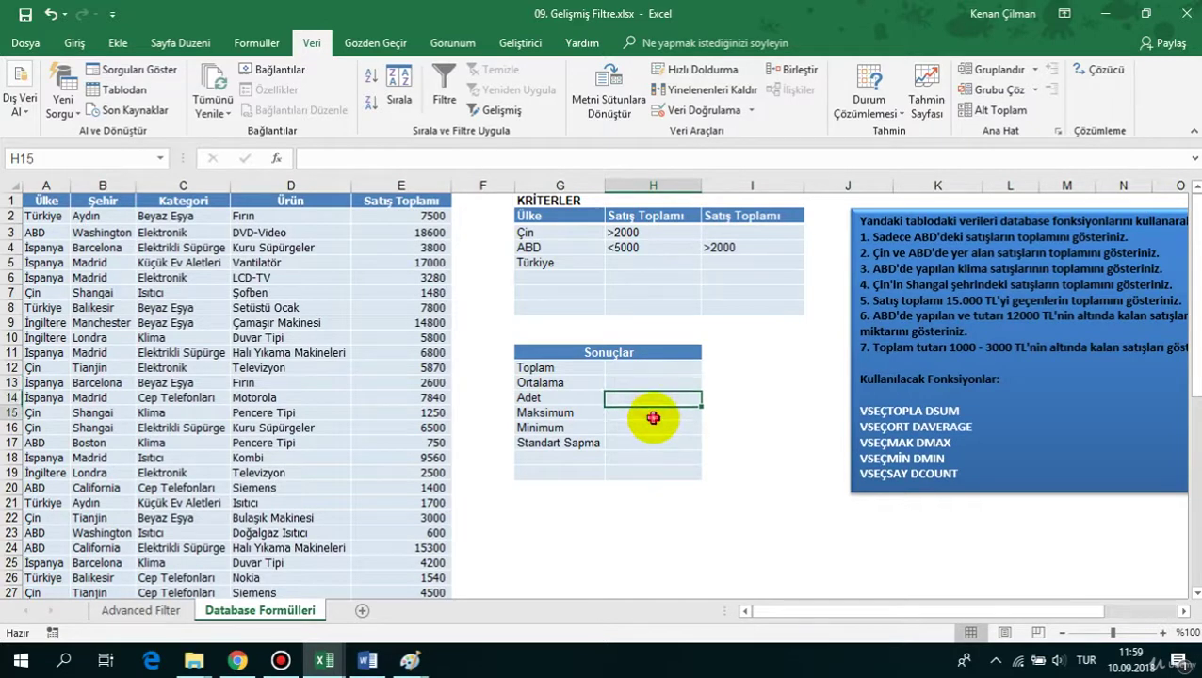
click(652, 428)
click(637, 441)
Start a VSEÇTOPLA formula in the Toplam result cell H12 with A1:E52 as its database range.
click(633, 370)
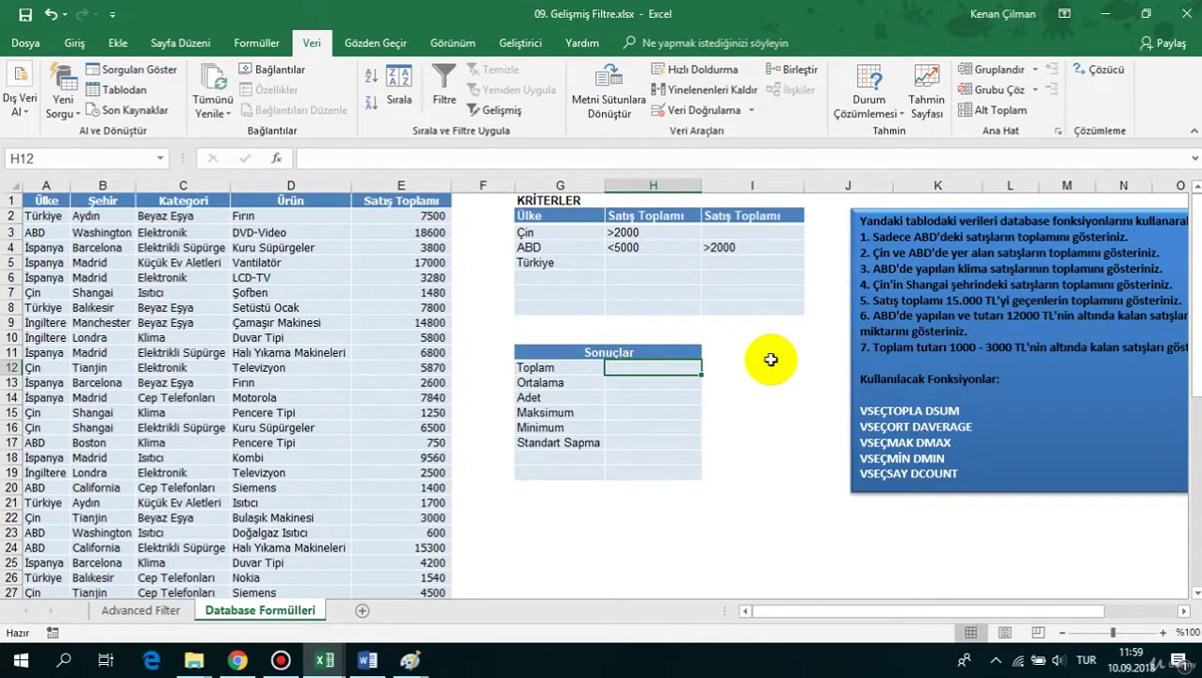
text(=)
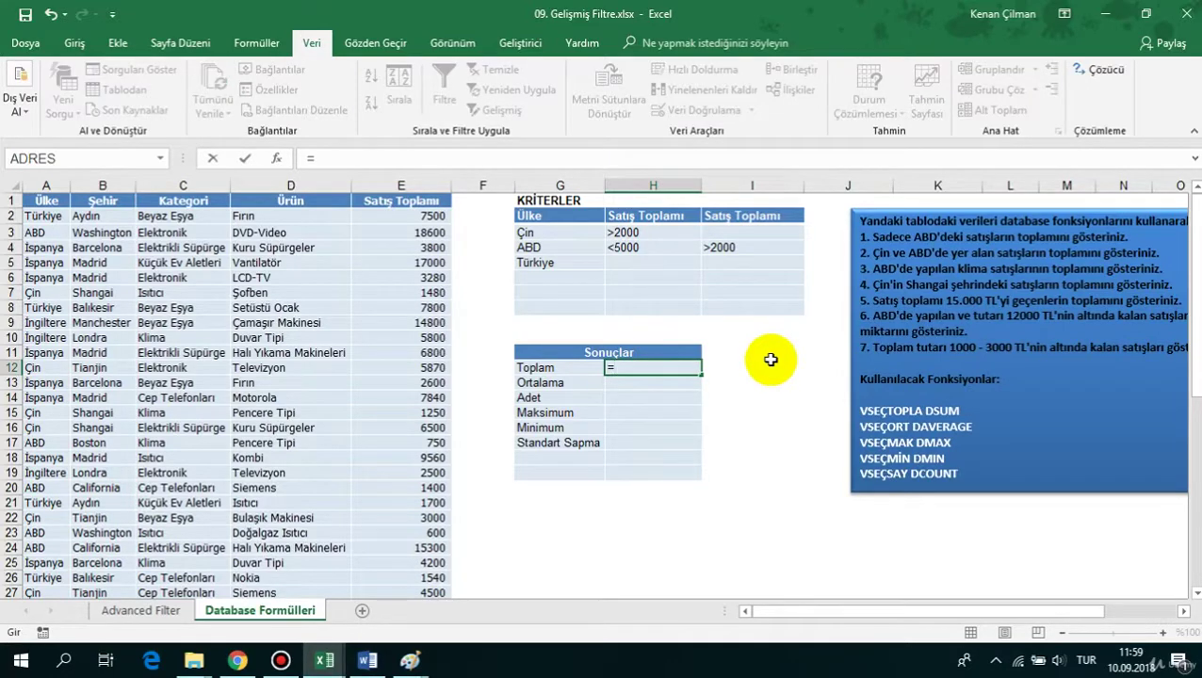
text(V)
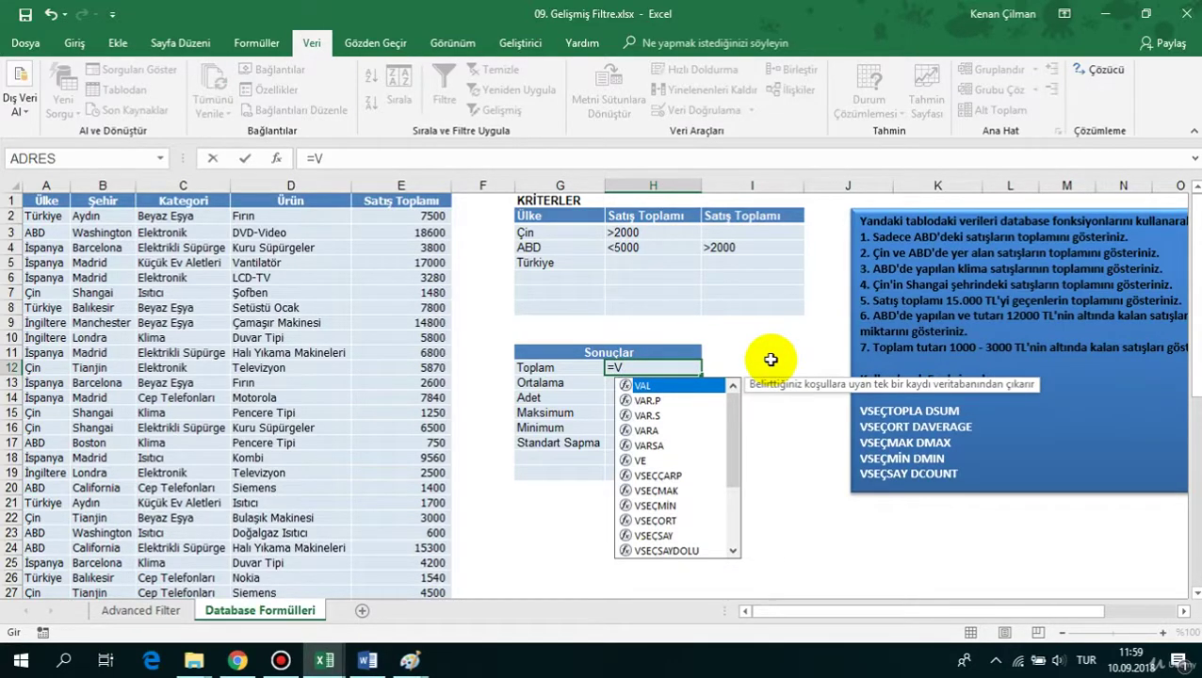
text(SEÇ)
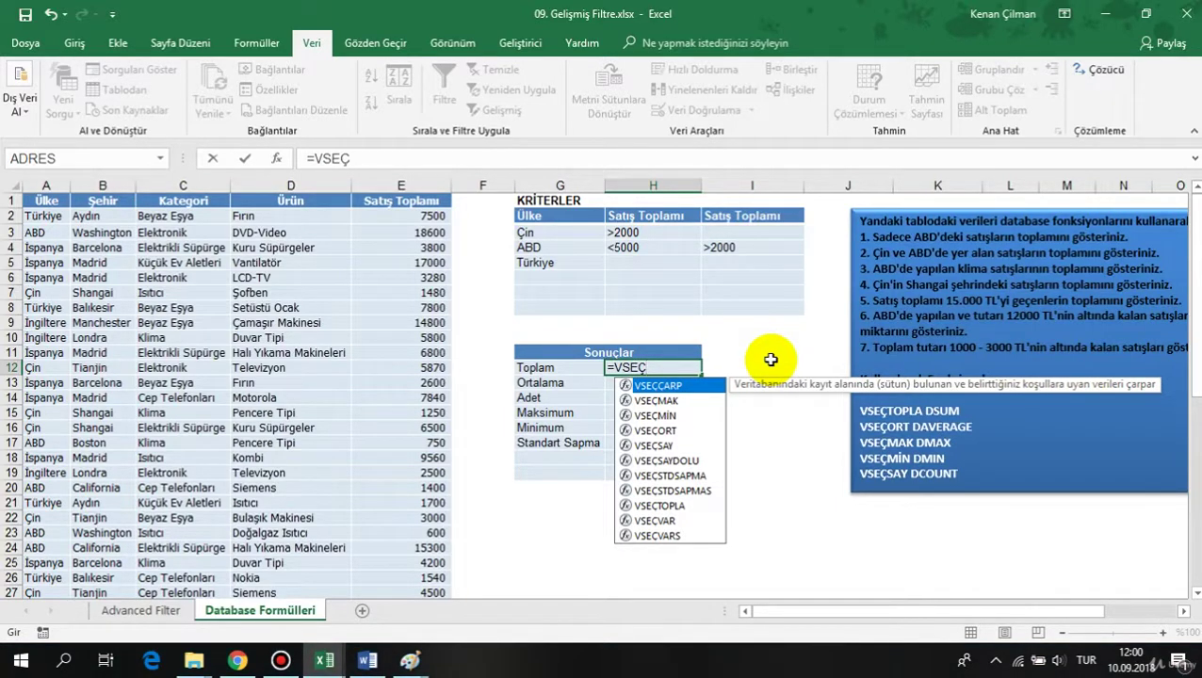
text(TO)
key(Tab)
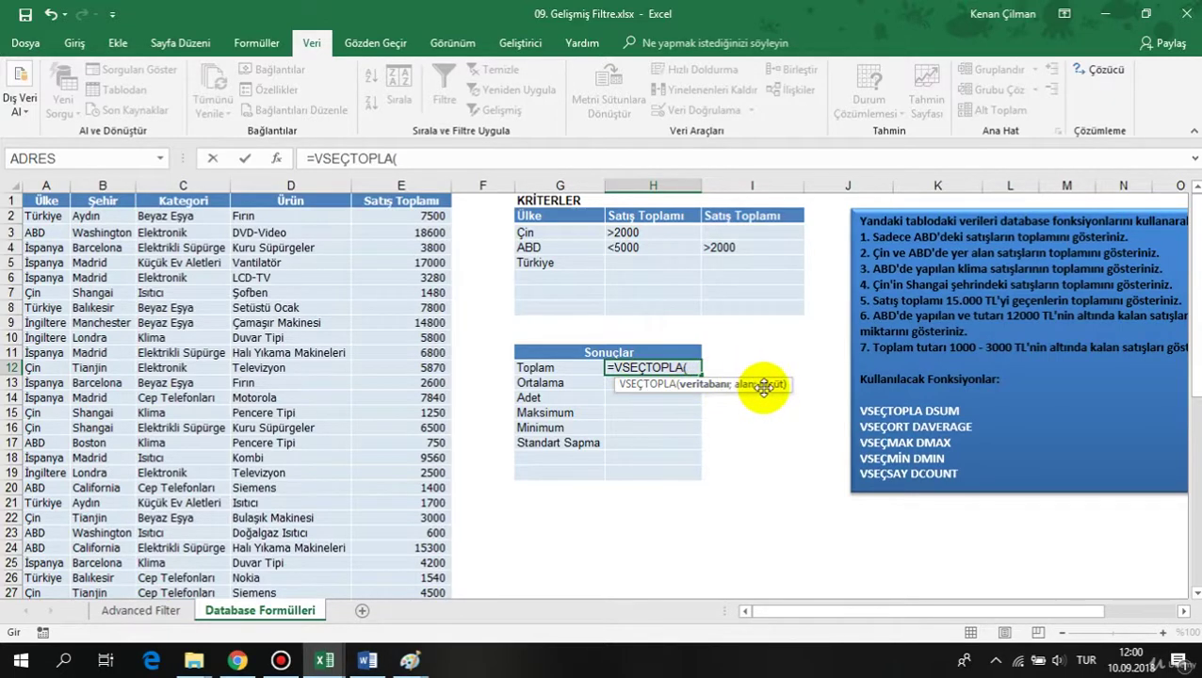
click(59, 202)
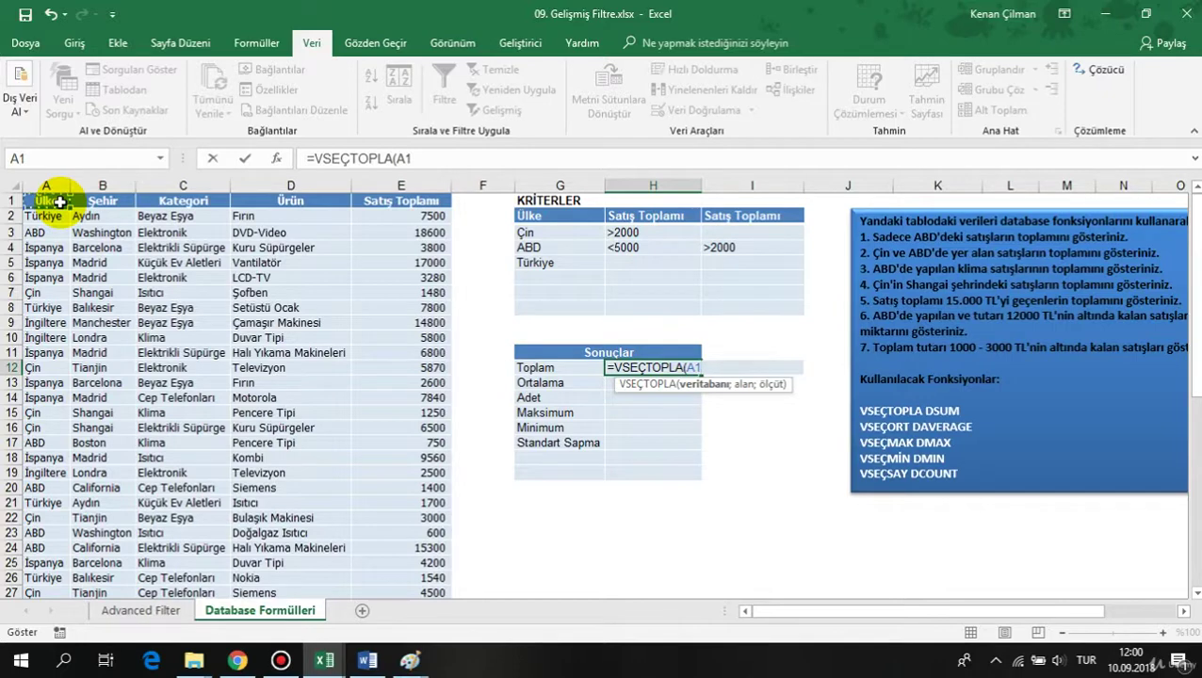
key(ctrl+shift+Right)
key(ctrl+shift+Down)
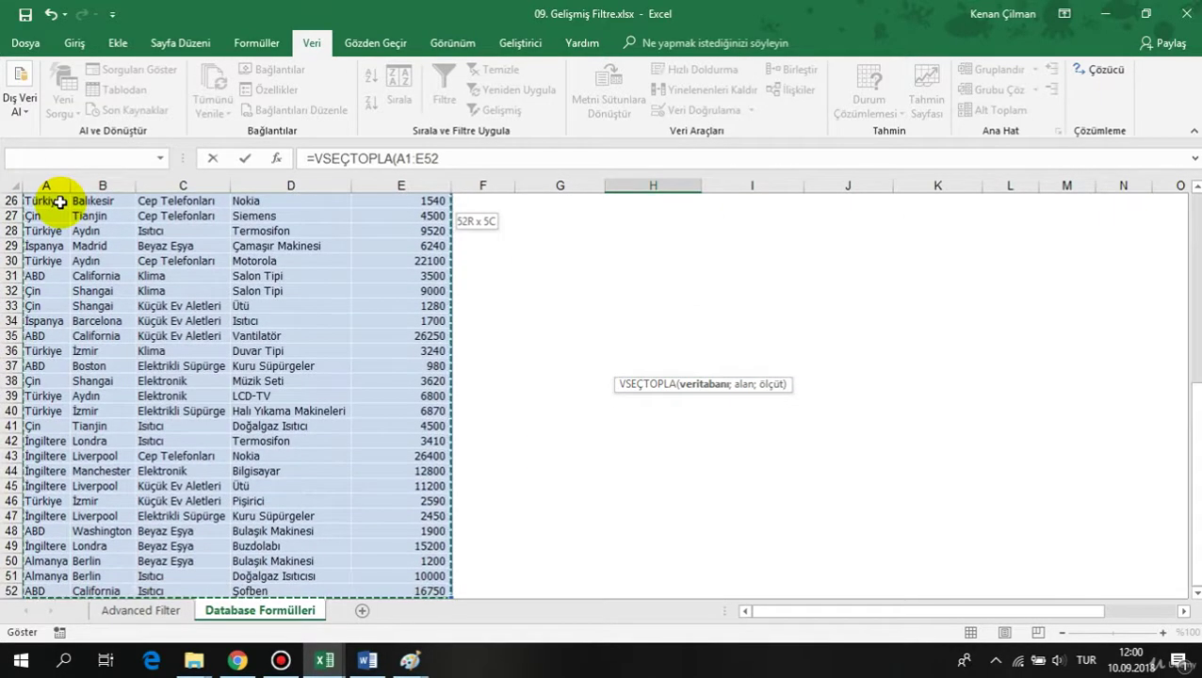
Complete the VSEÇTOPLA formula with header cell E1 as the field and G2:I5 (Olcut) as the criteria.
text(;)
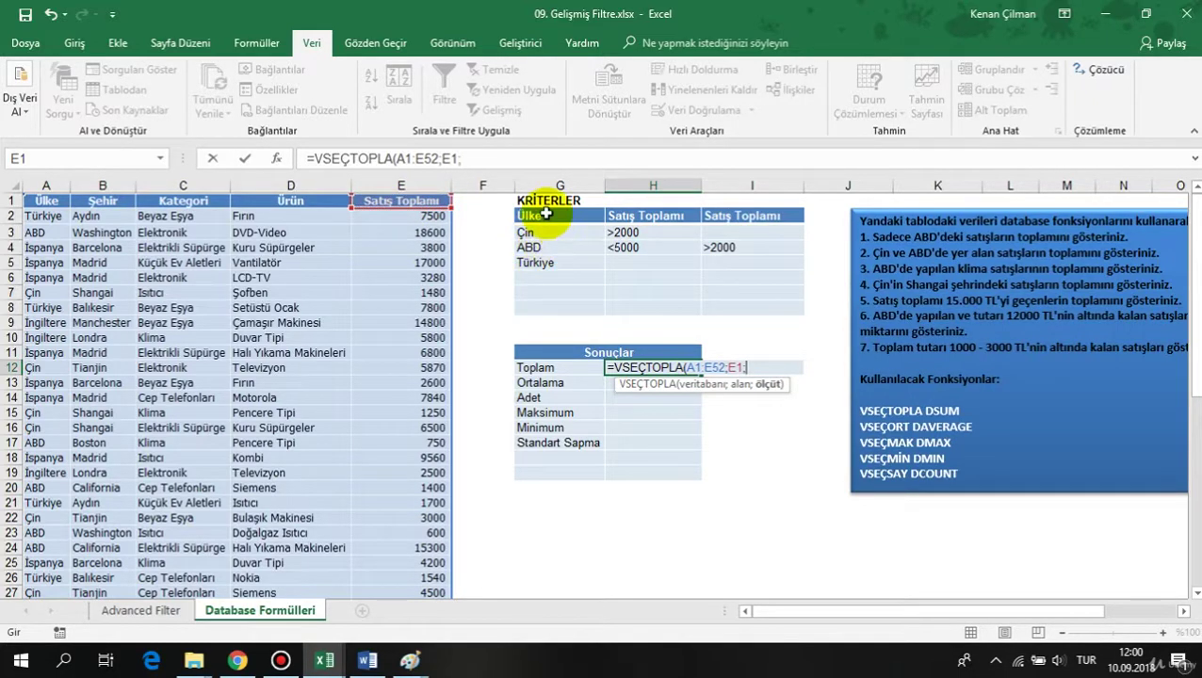
drag(540, 212, 755, 262)
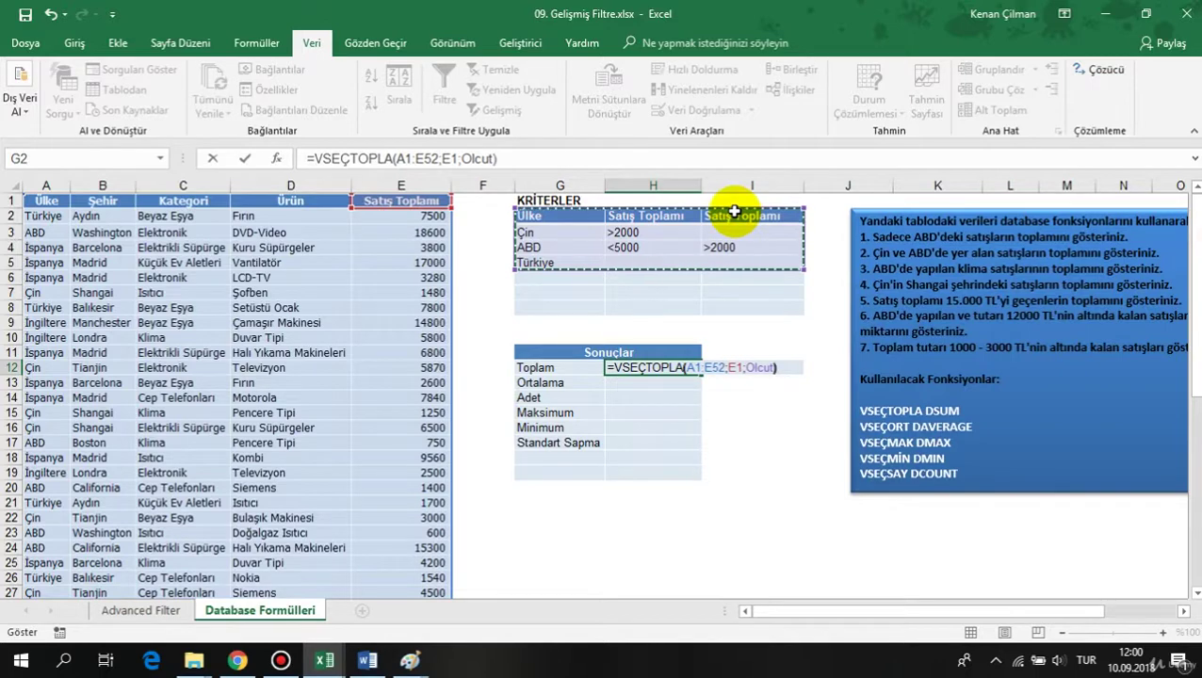
text())
key(Return)
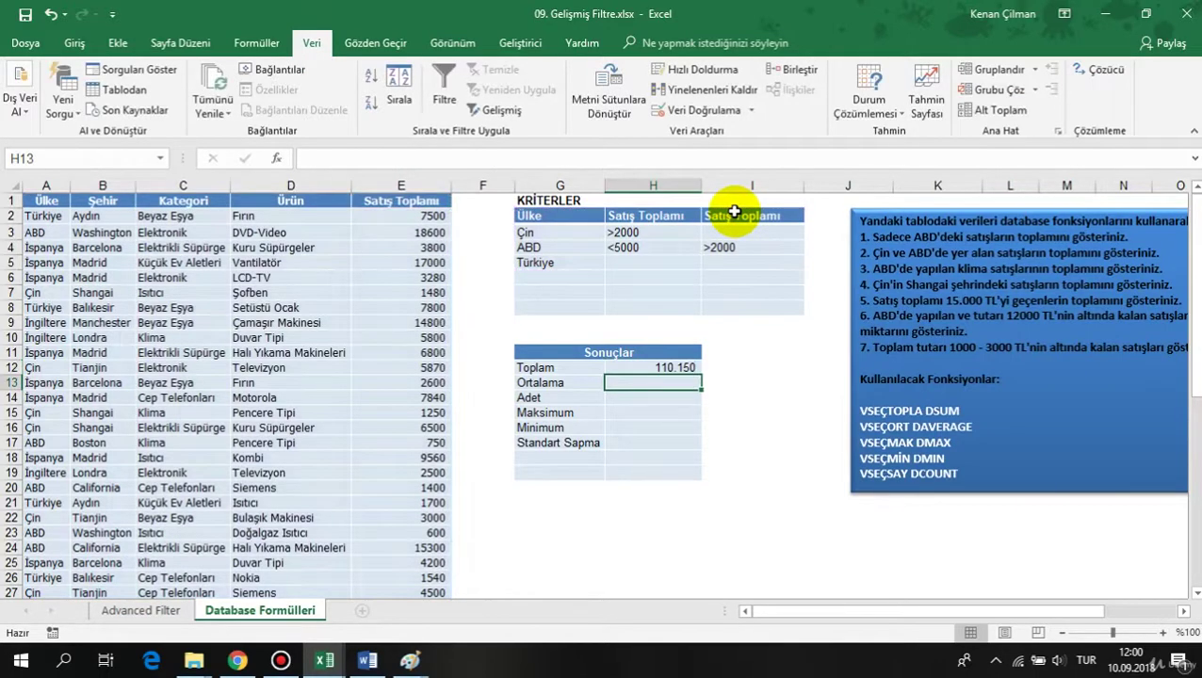
Check the Toplam formula in H12 against the country and sales conditions in the criteria table.
click(637, 370)
drag(528, 233, 765, 264)
click(677, 368)
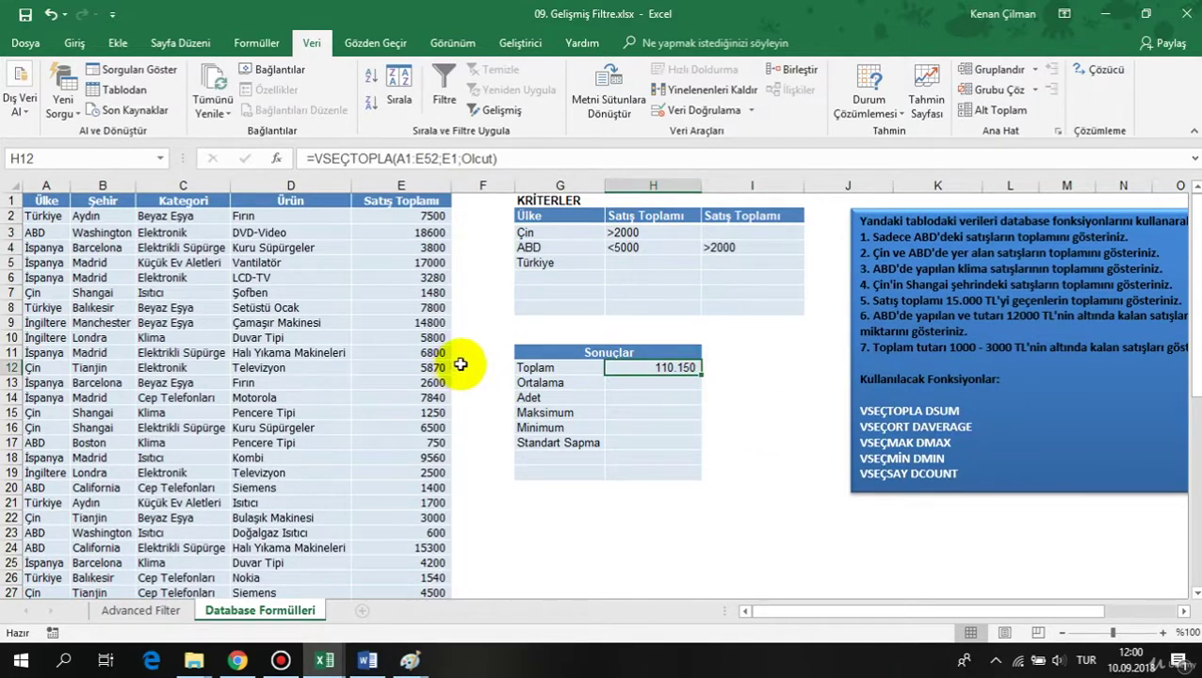
drag(527, 233, 636, 232)
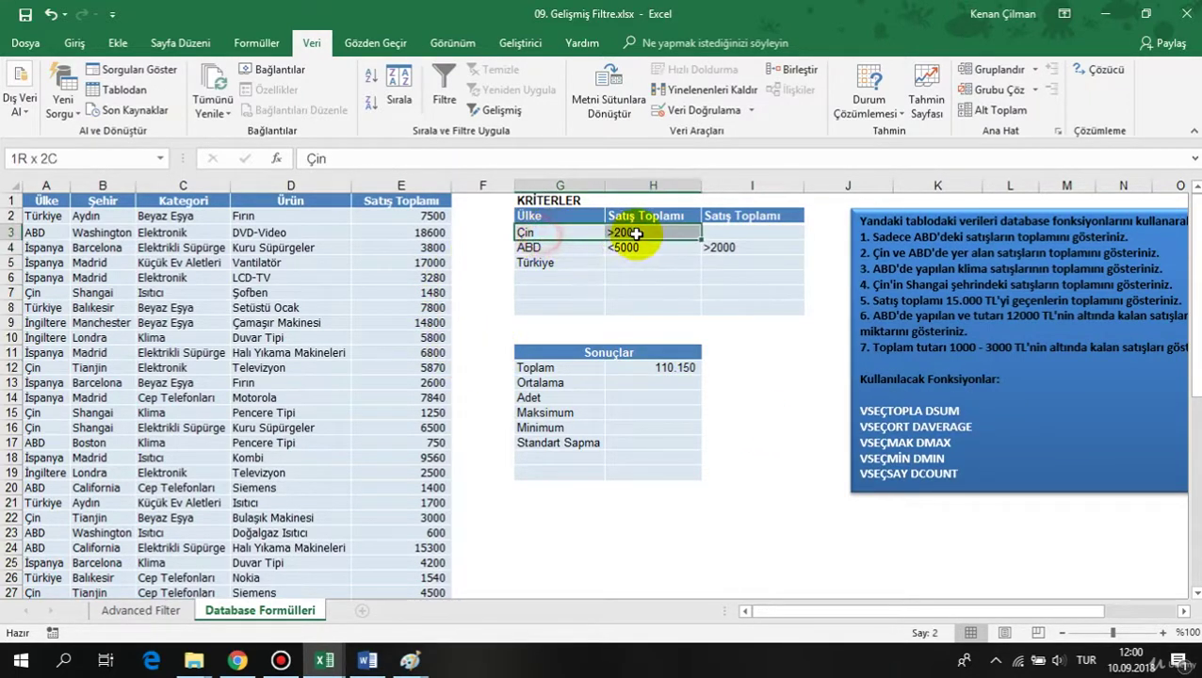
Review the ABD and Türkiye criteria rows against the Toplam formula in H12.
drag(563, 248, 721, 248)
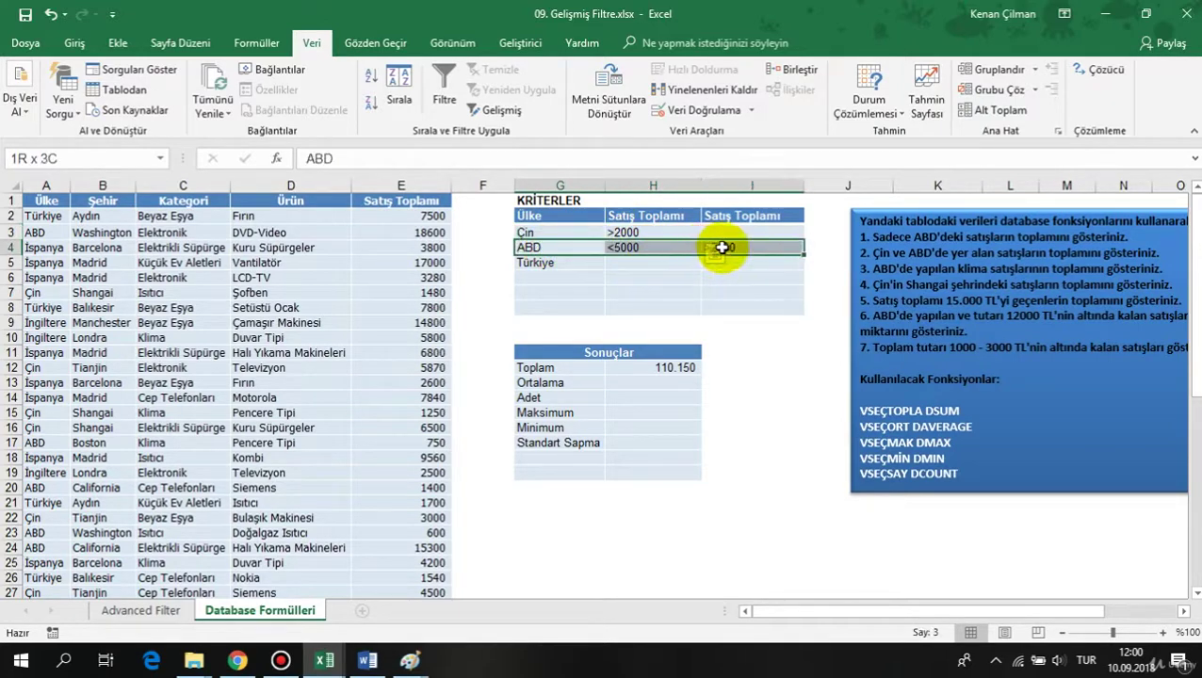
click(550, 261)
click(620, 264)
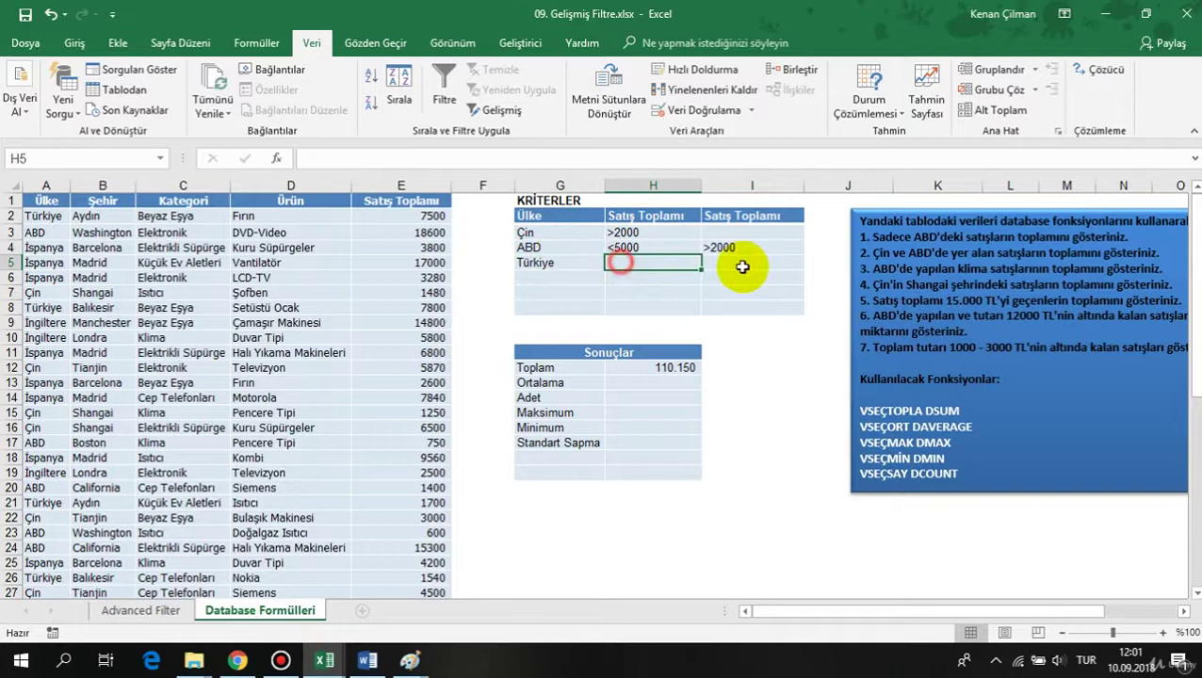
click(674, 366)
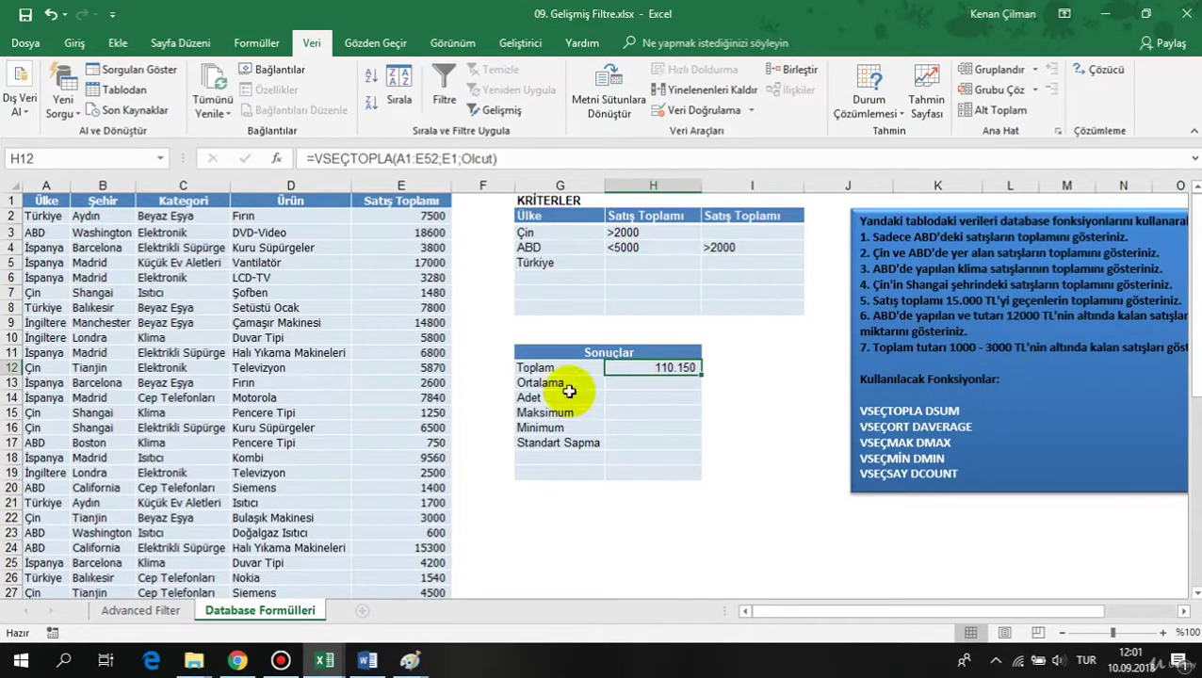
Apply an advanced filter in place to the sales list A1:E52 using the criteria range G2:I5.
click(412, 322)
click(499, 110)
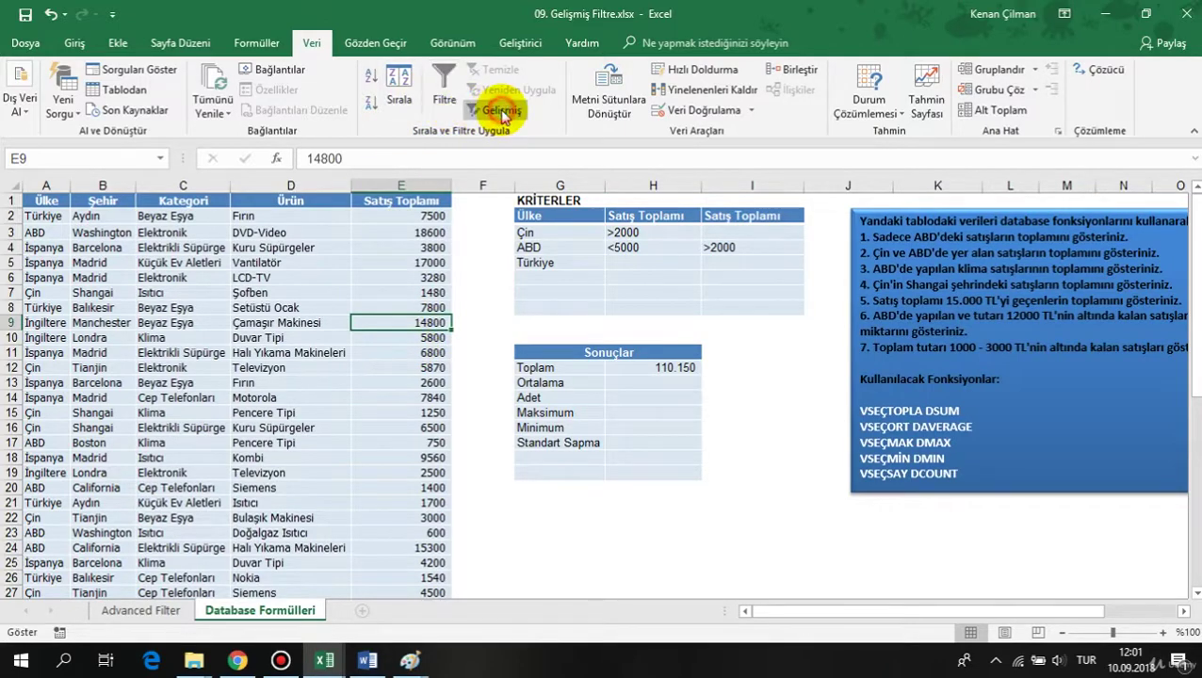
click(1098, 456)
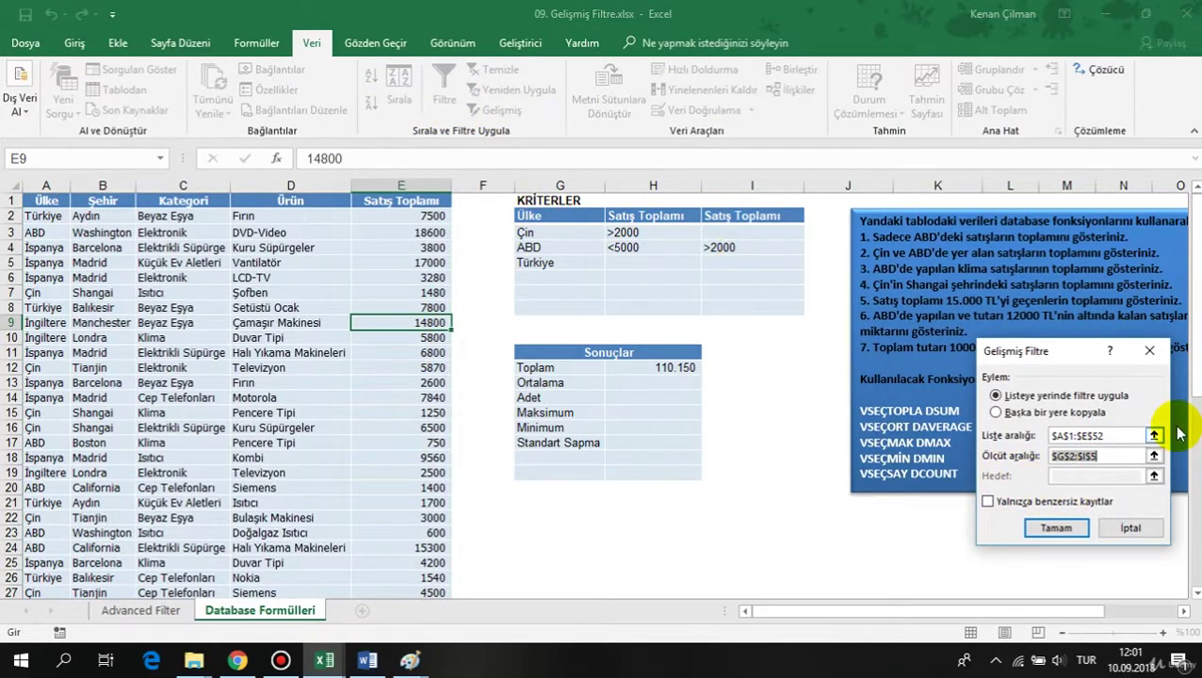
click(1055, 528)
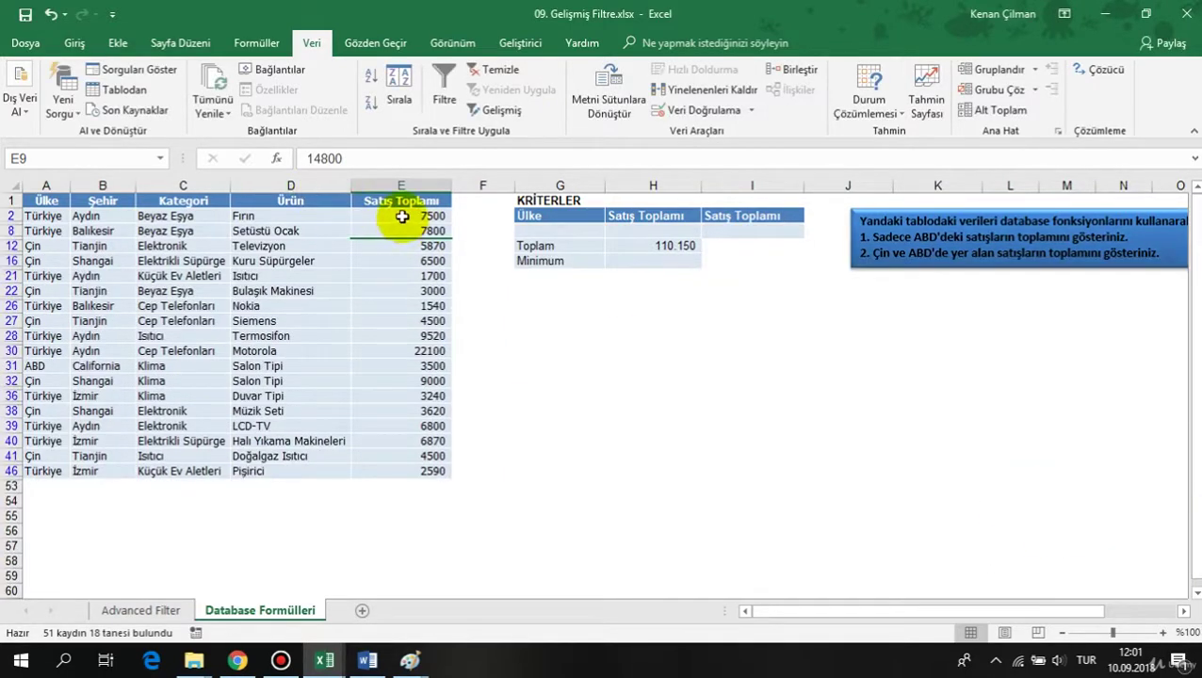
Compare the sum of the filtered Satış Toplamı values with the Toplam result in H12, clearing the filter.
drag(396, 215, 402, 469)
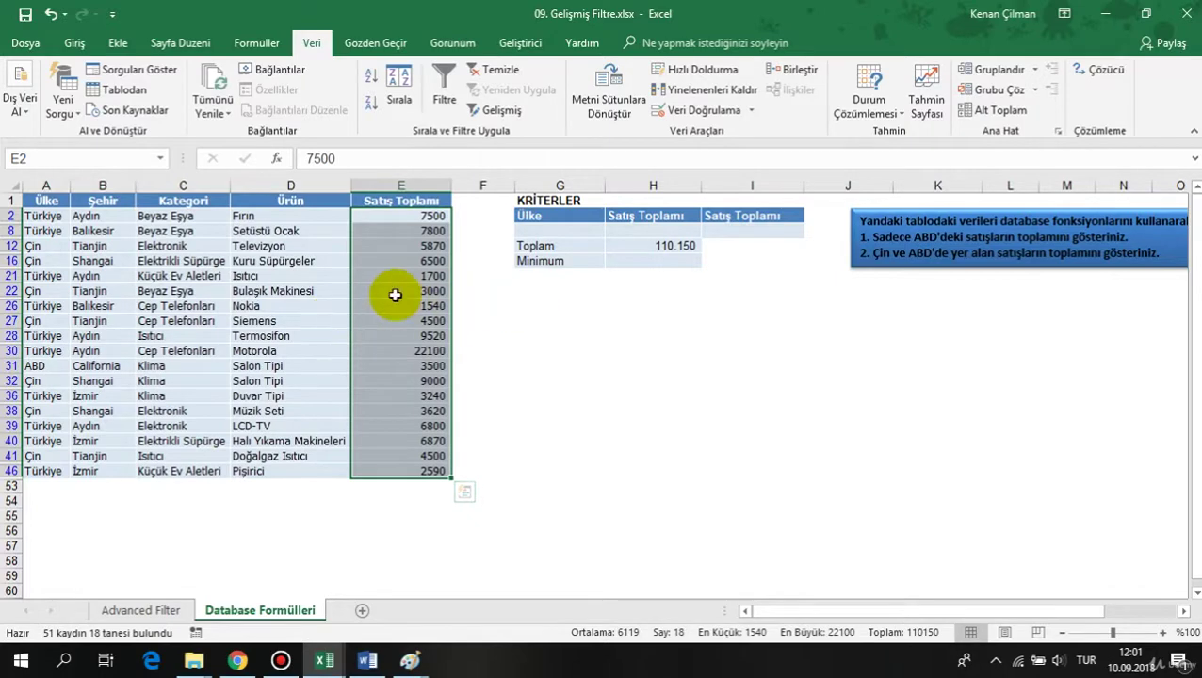
click(395, 292)
click(500, 69)
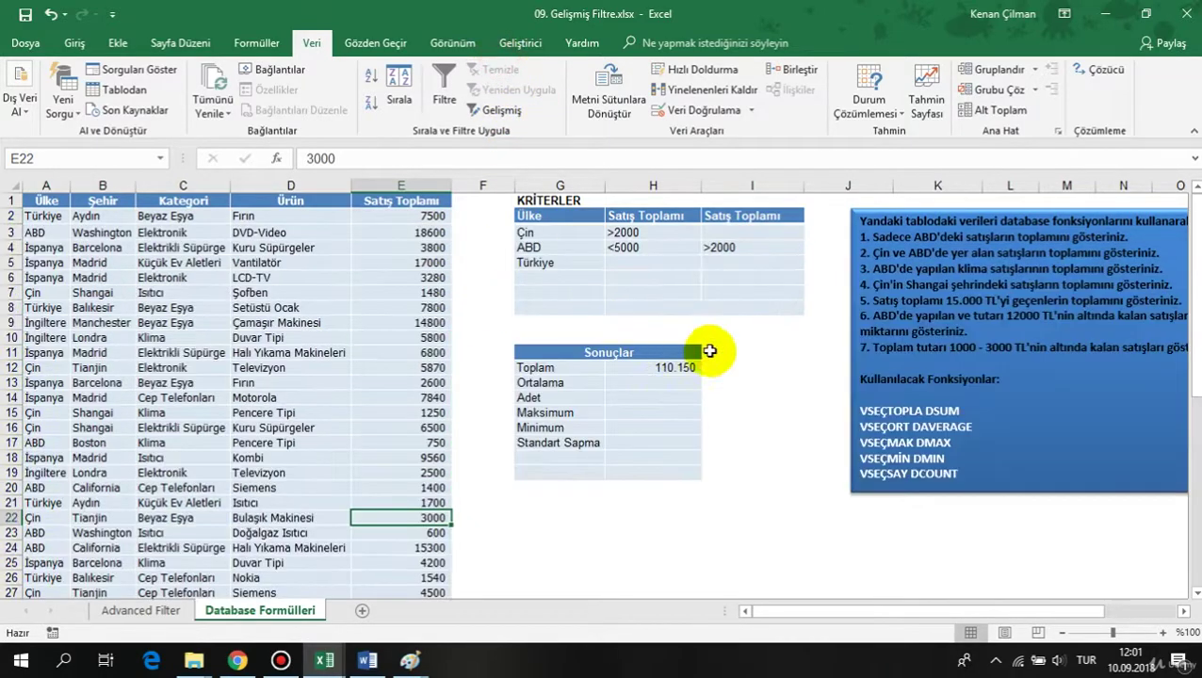
click(665, 367)
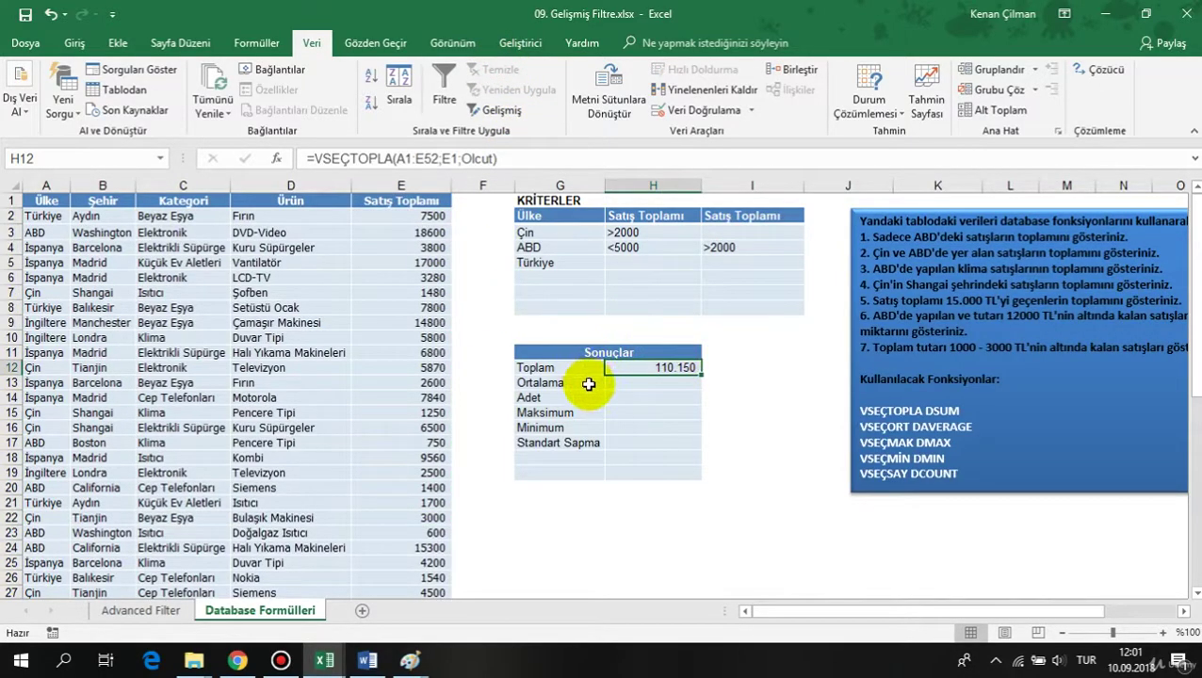
Start a VSEÇORT formula in the Ortalama result cell H13 with A1:E52 as its database range.
click(645, 387)
text(=)
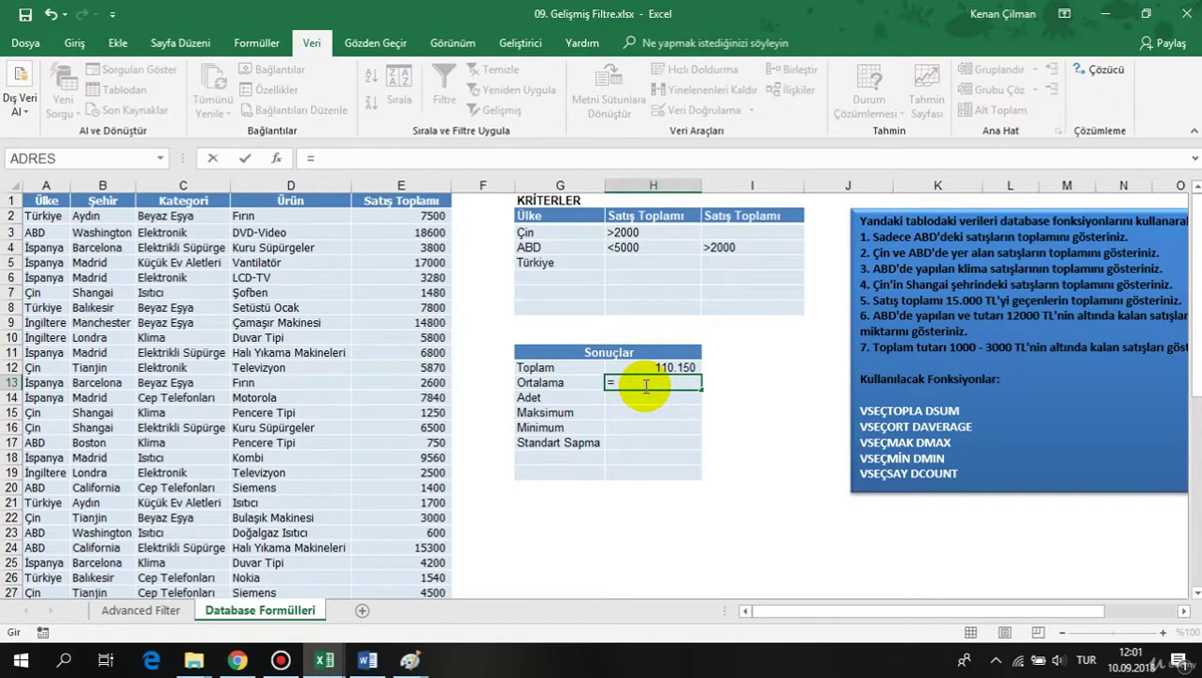
text(VSEÇO)
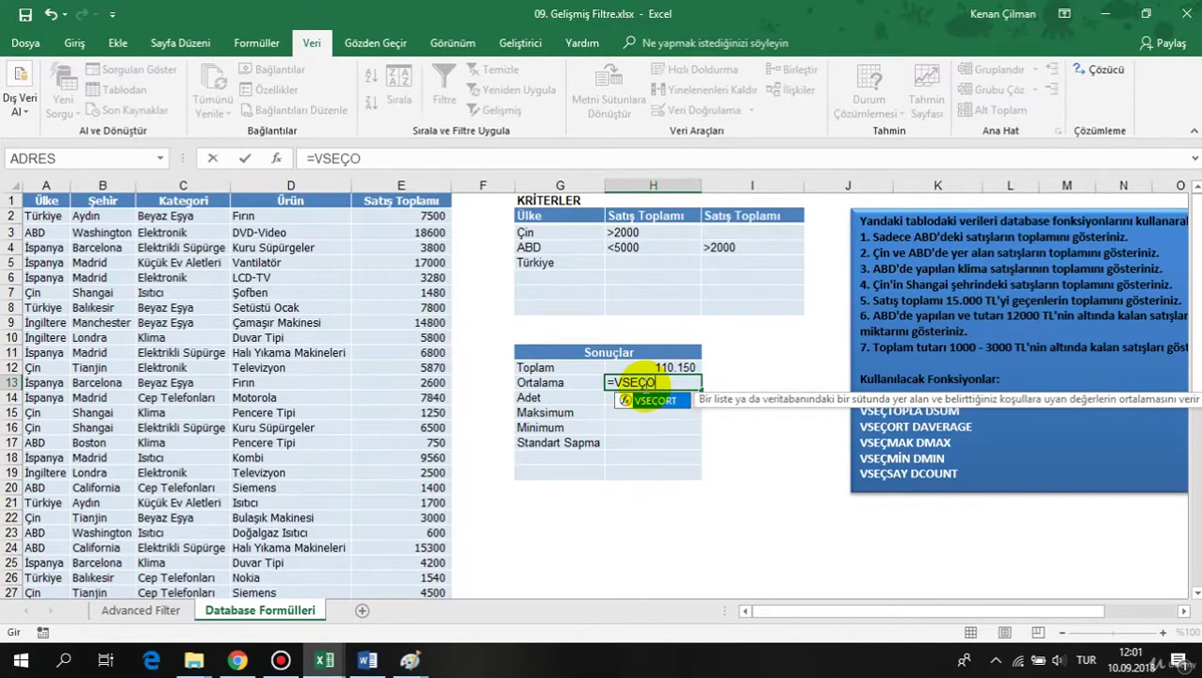
key(Tab)
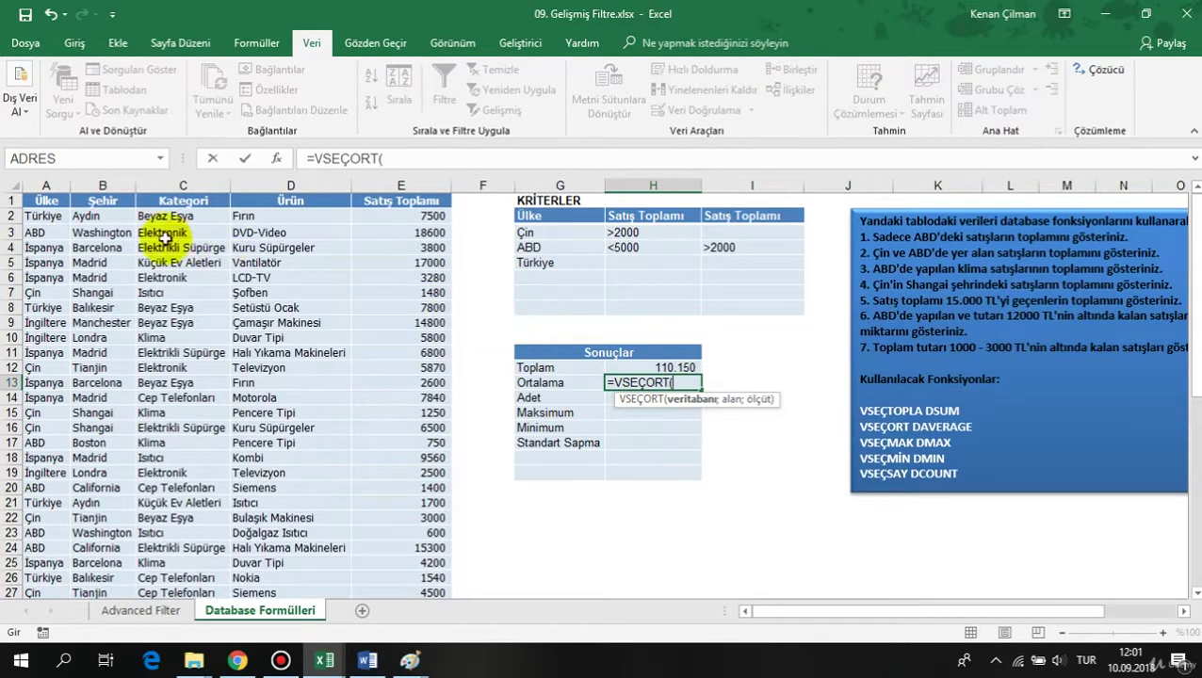
key(ctrl+shift+Right)
key(ctrl+shift+Down)
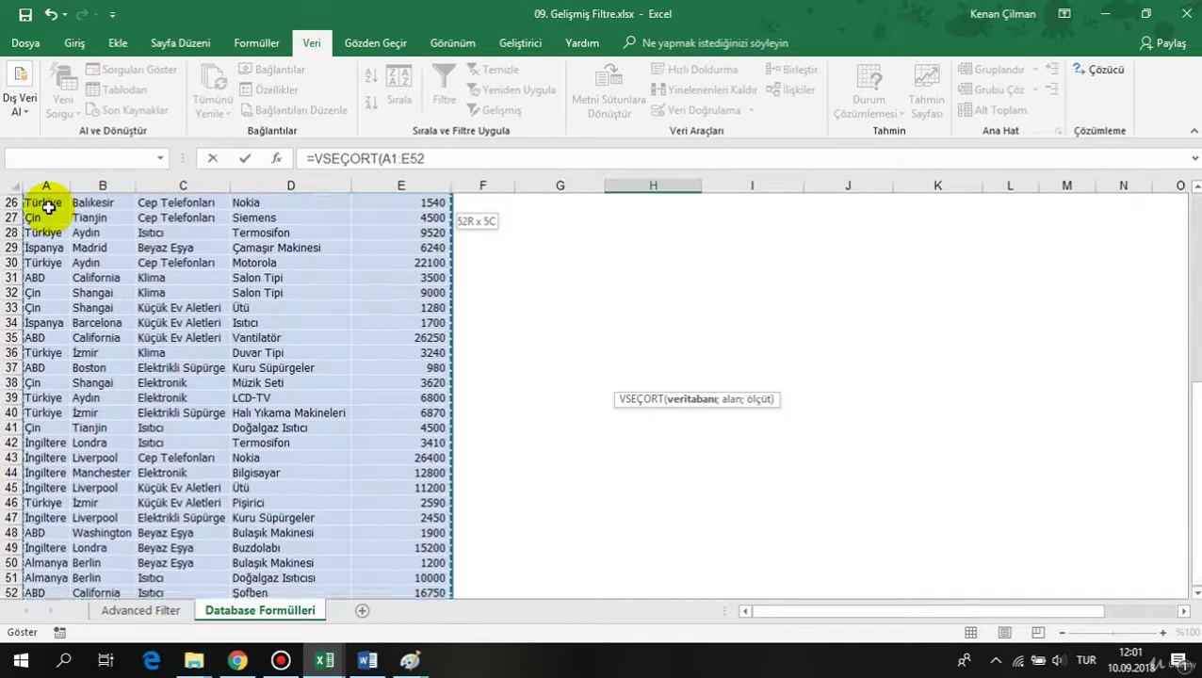
text(;)
Complete the VSEÇORT formula with header cell E1 as the field and G2:I5 (Olcut) as the criteria.
scroll(558, 448, up, 8)
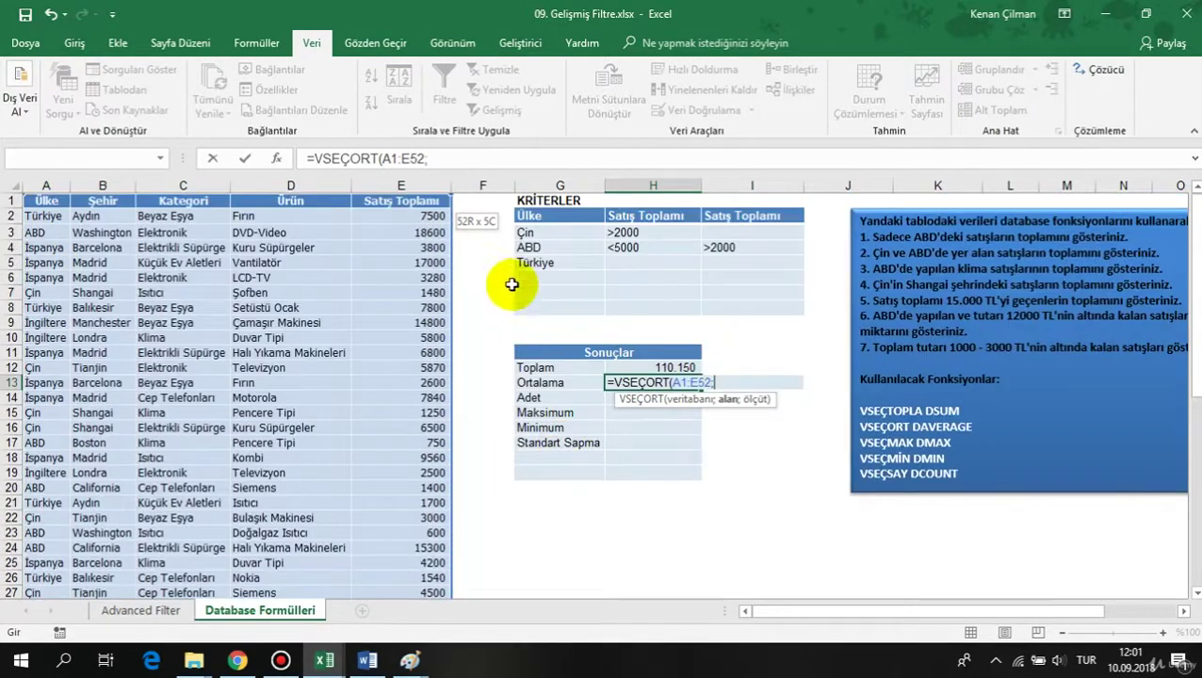
click(403, 201)
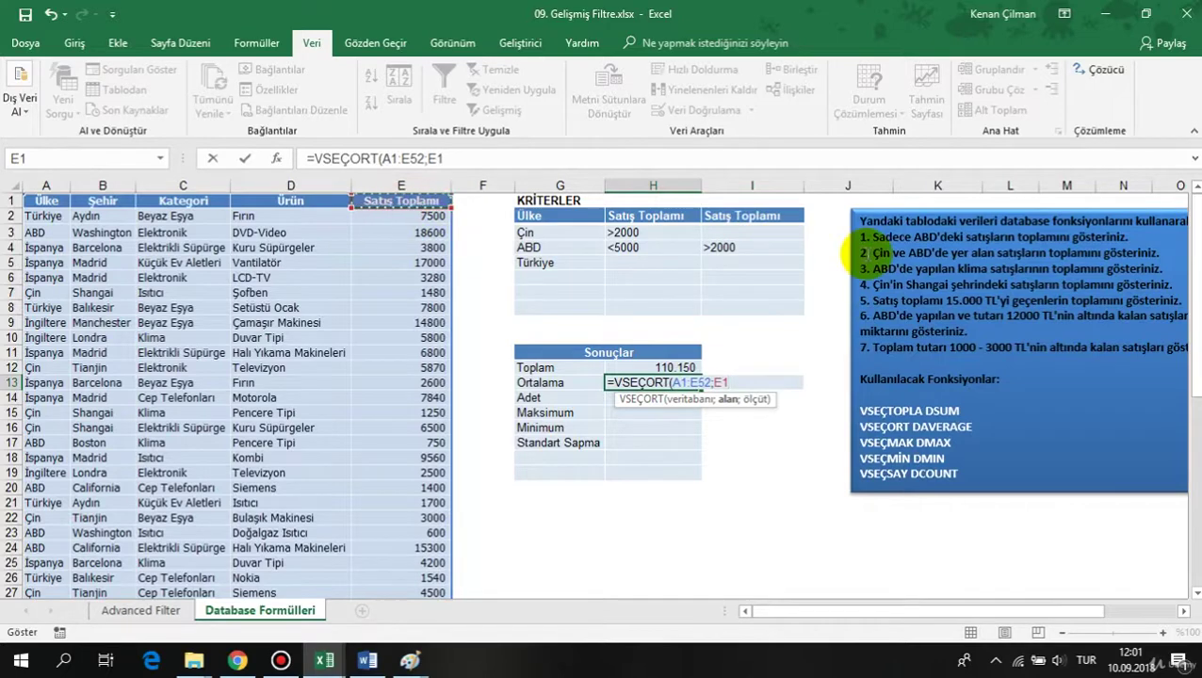
text(;)
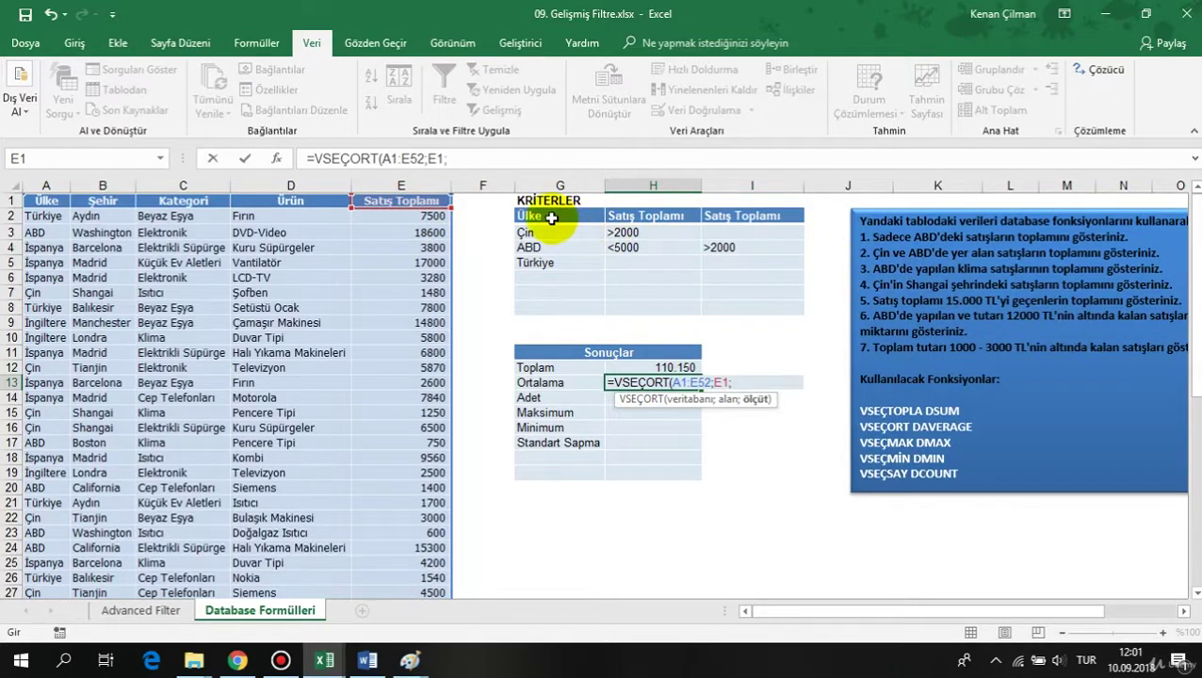
drag(551, 222, 769, 261)
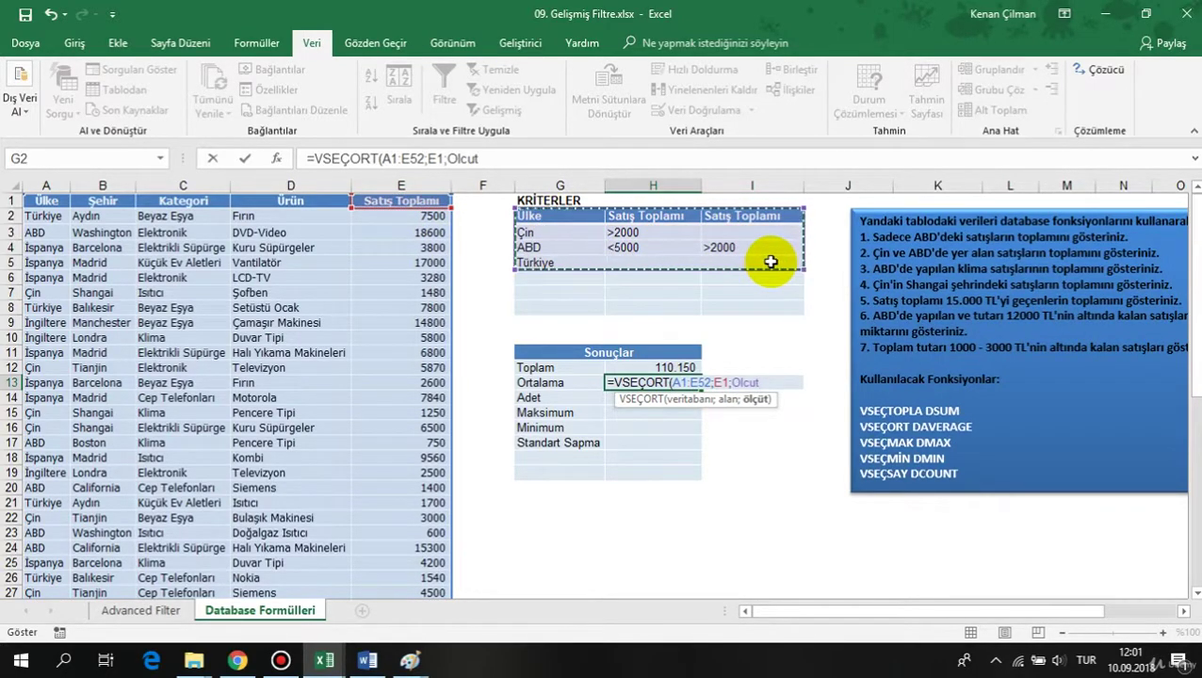
key(Return)
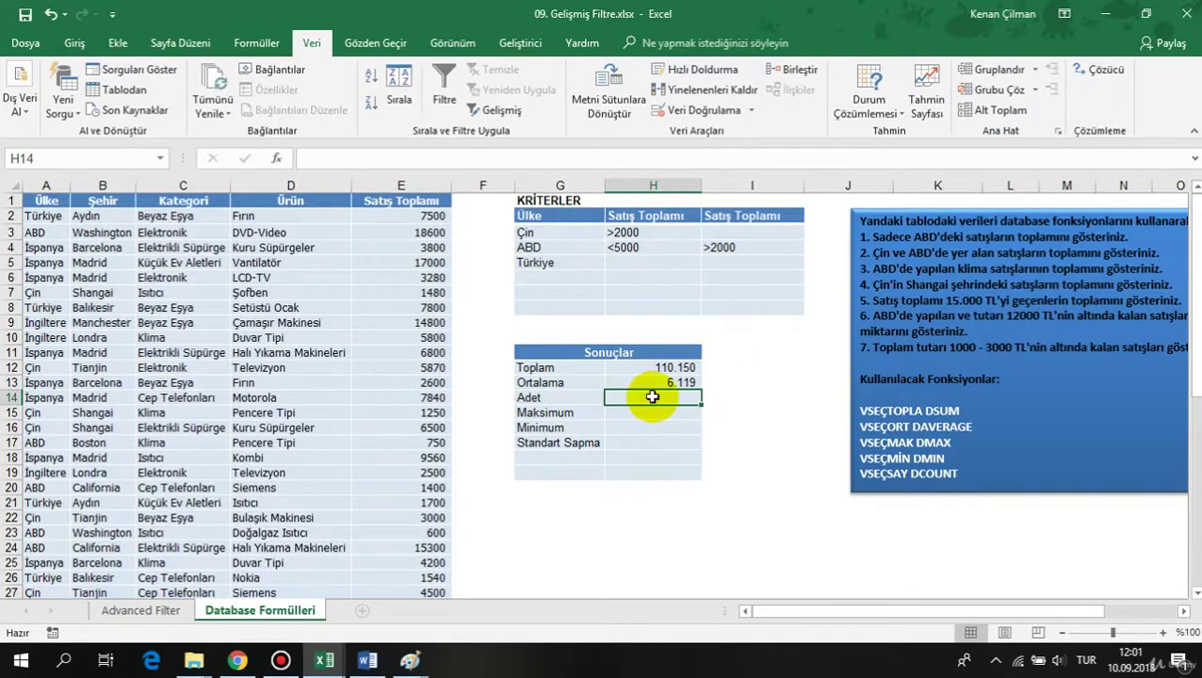
Start a VSEÇSAY formula in the Adet result cell H14 with A1:E52 as its database range.
text(=)
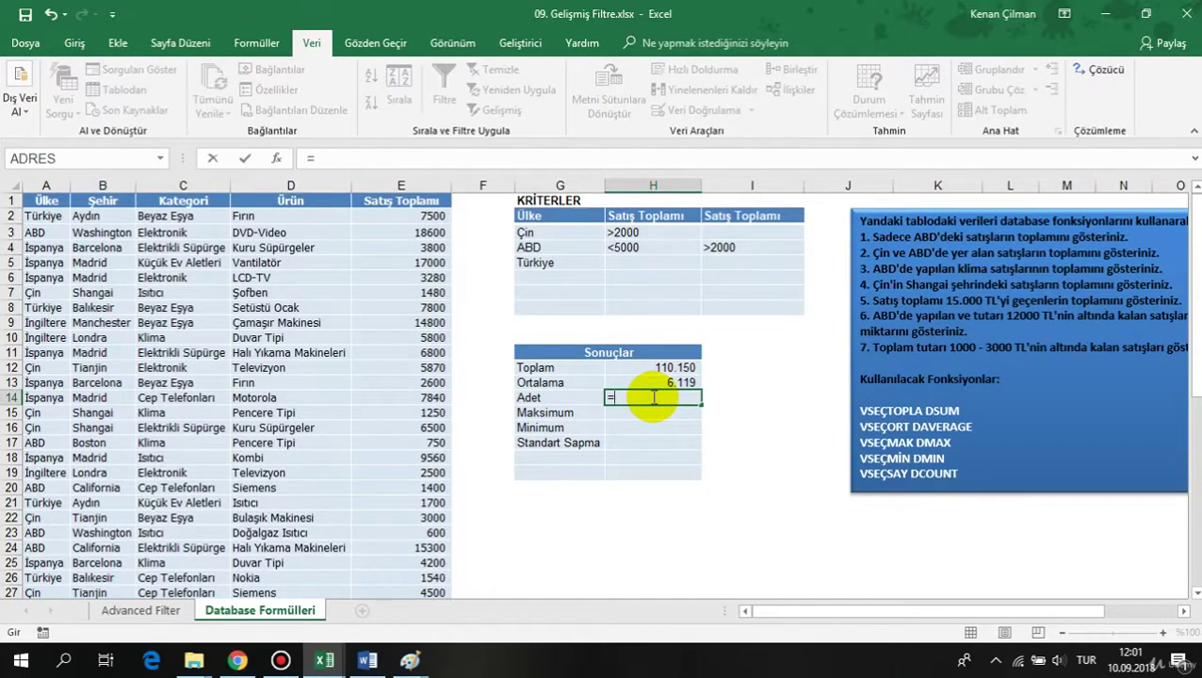
text(VSEÇ)
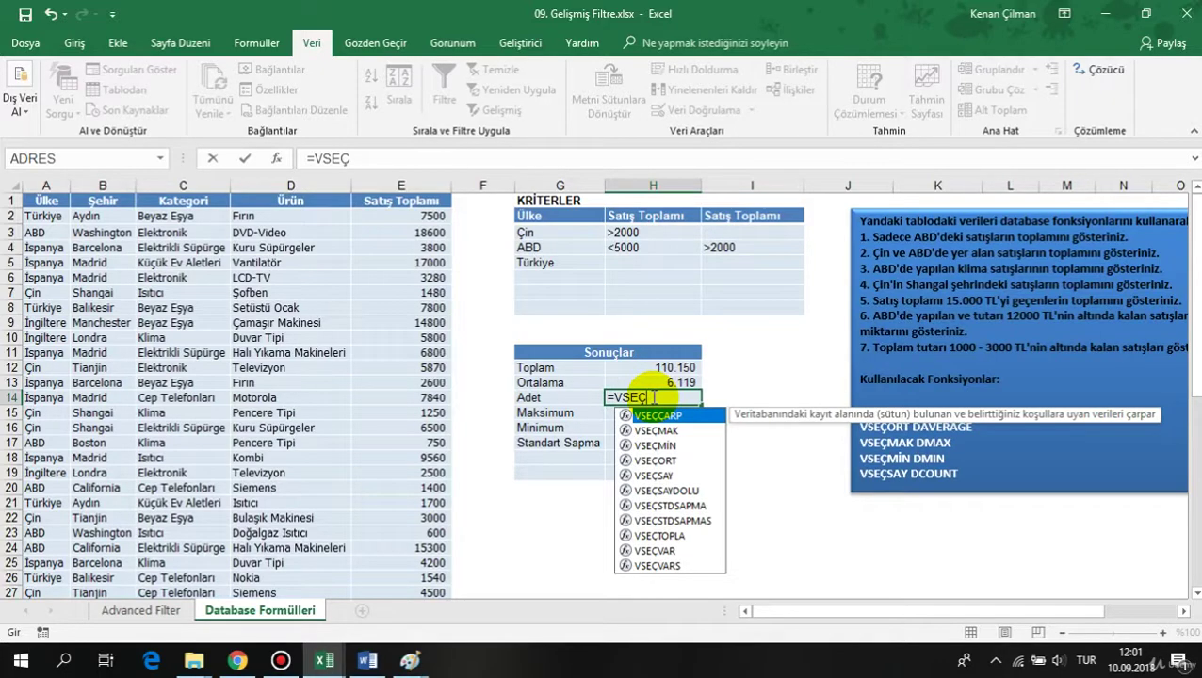
key(Down)
key(Down)
key(Down)
key(Down)
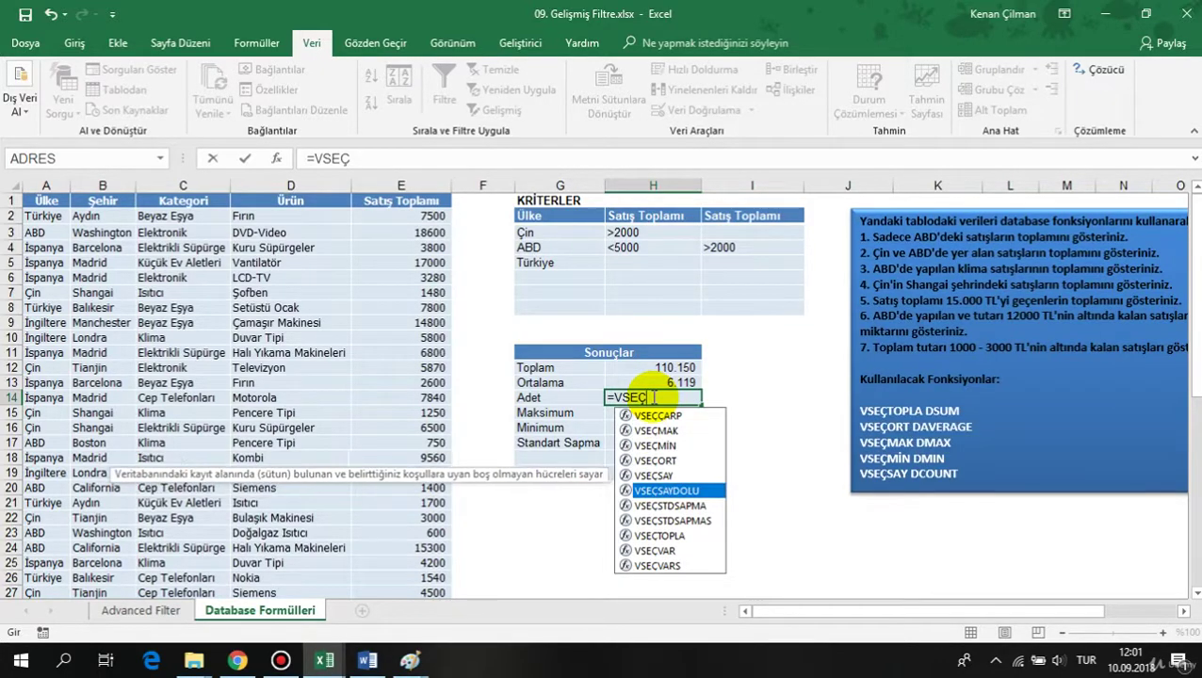
key(Tab)
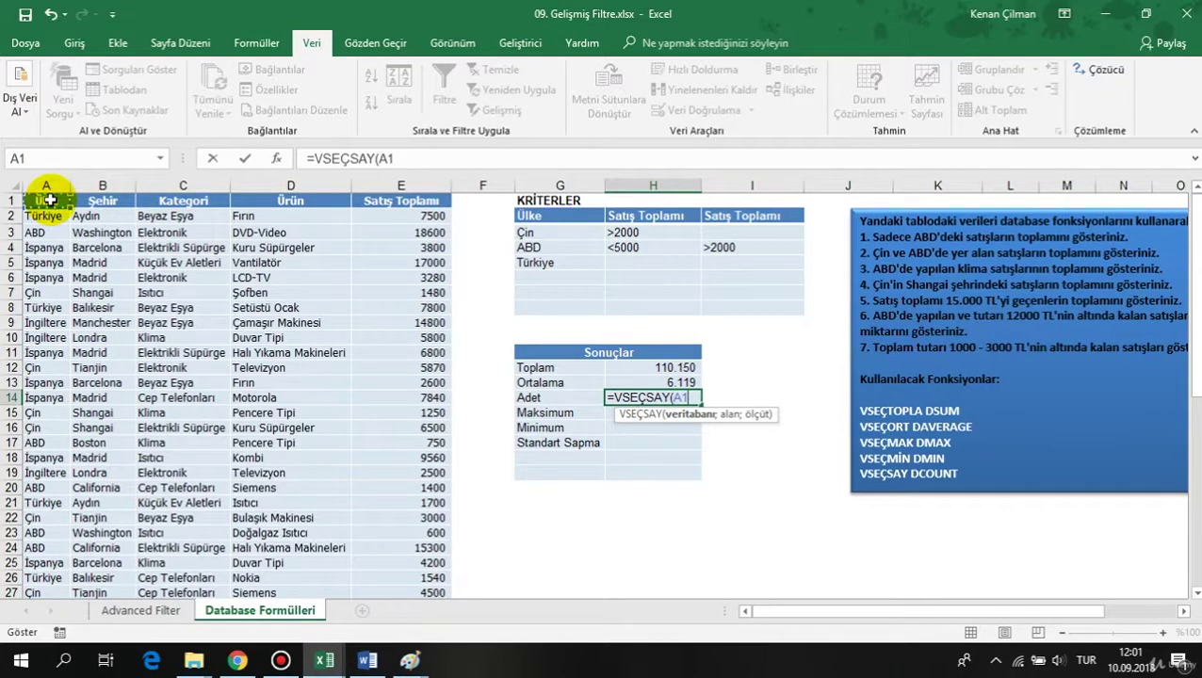
key(ctrl+shift+Down)
text(;)
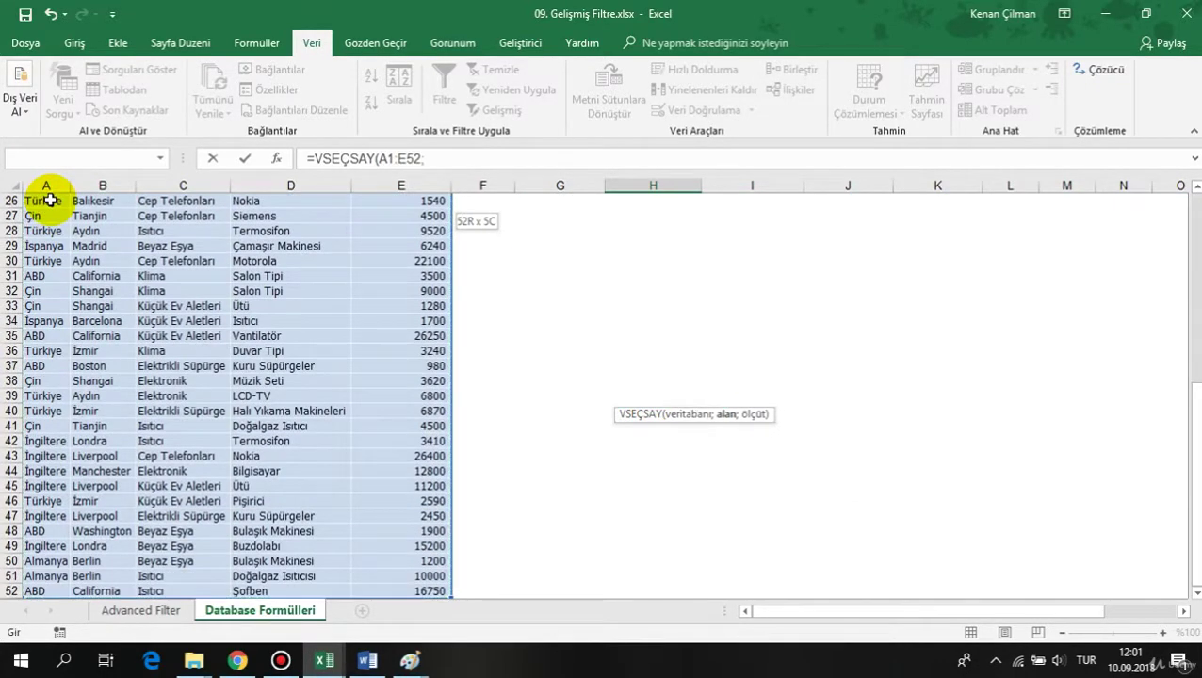
Complete the VSEÇSAY formula with header cell E1 as the field and G2:I5 (Olcut) as the criteria.
scroll(188, 349, up, 9)
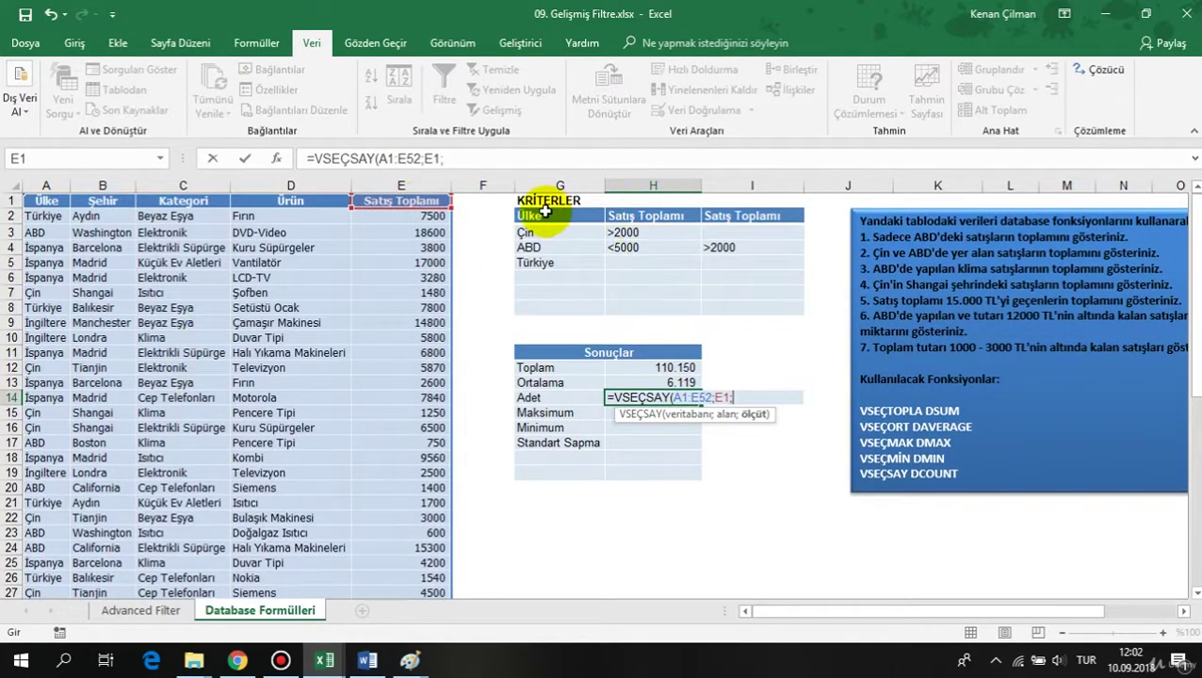
drag(535, 215, 757, 263)
key(Return)
key(Up)
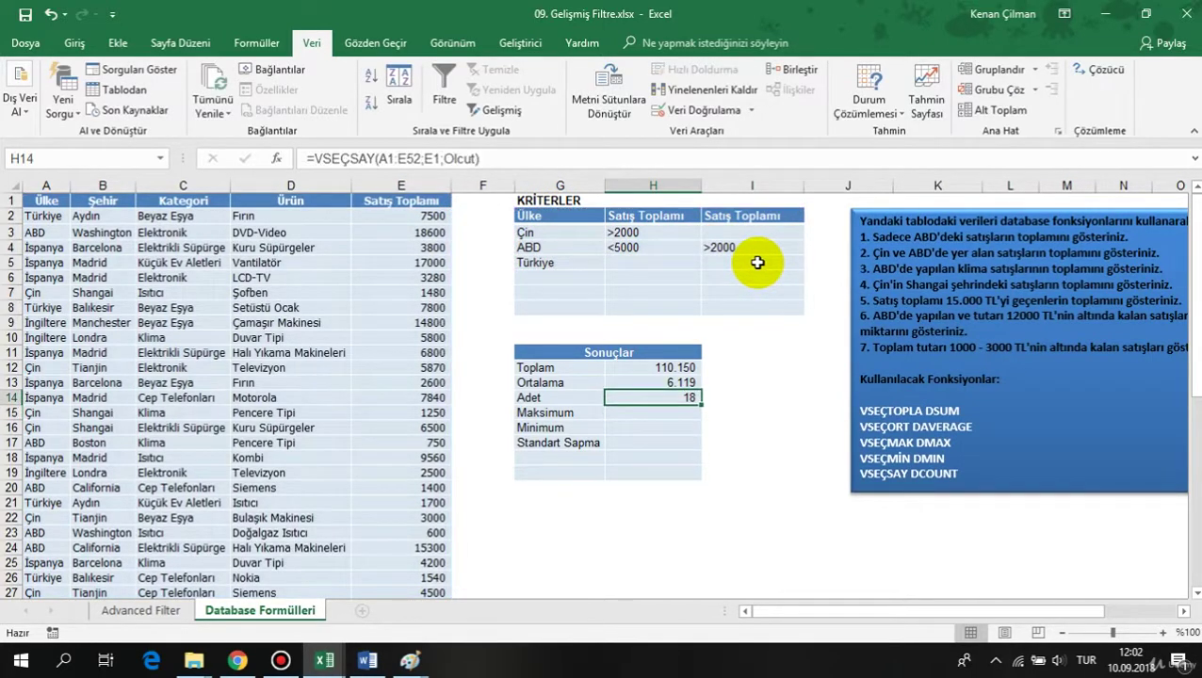
Start a VSEÇMAK formula in the Maksimum result cell H15 with A1:E52 as its database range.
click(680, 413)
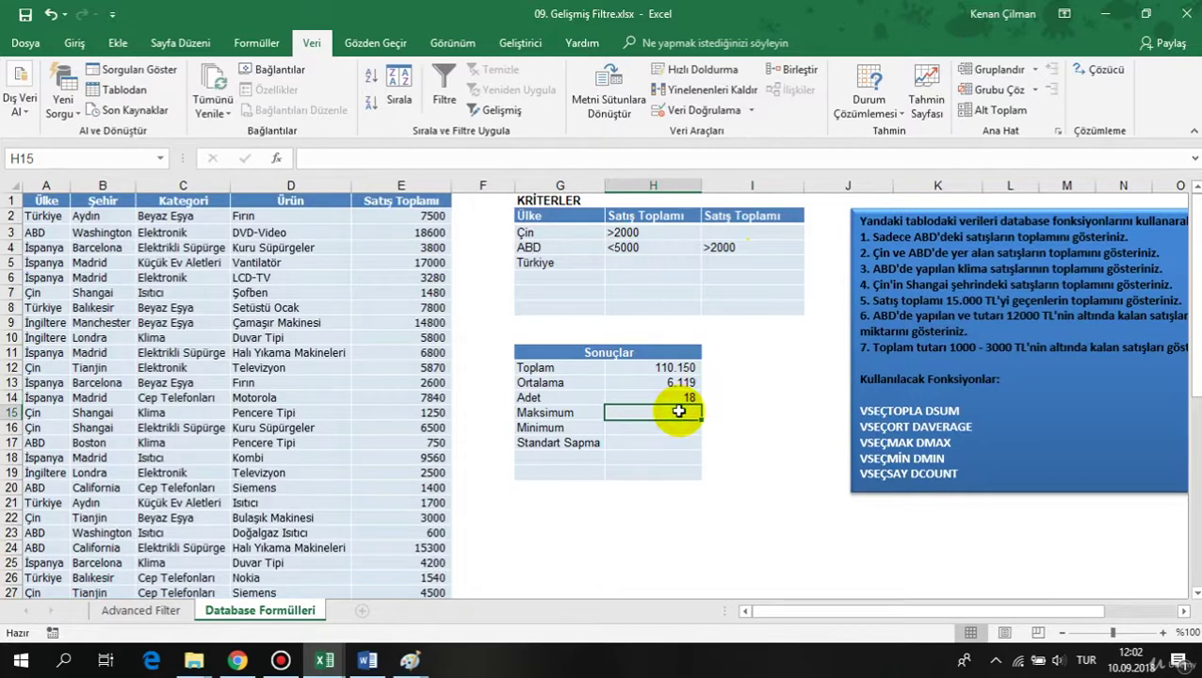
text(=VSEÇM)
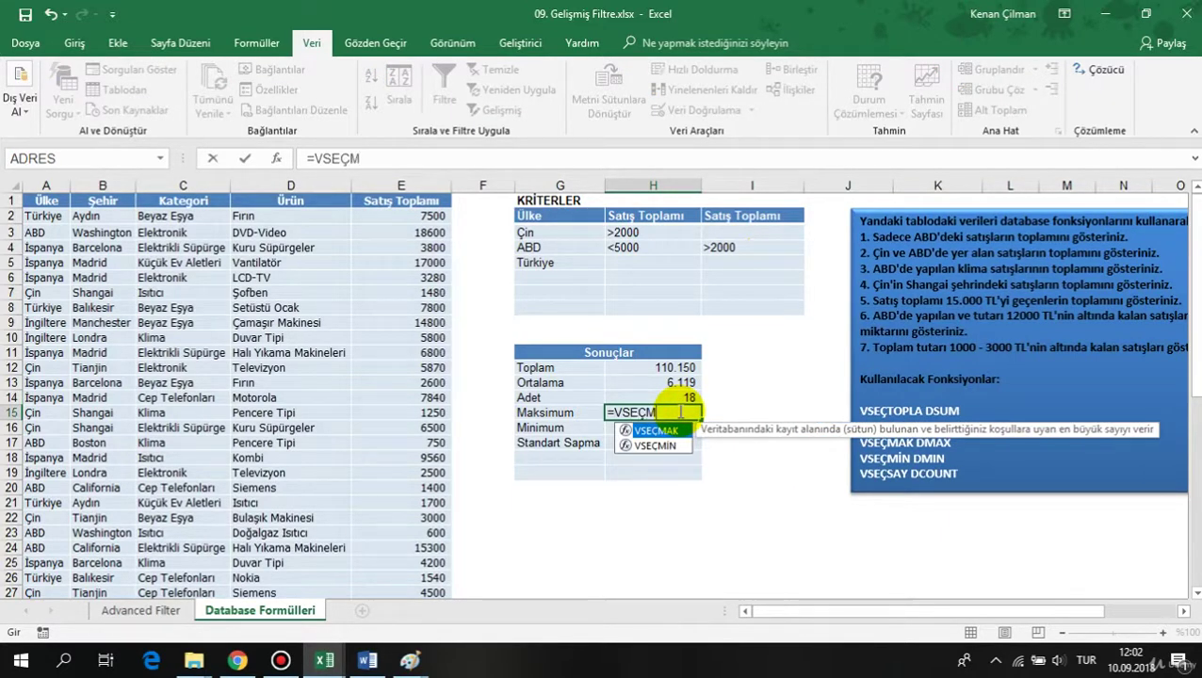
key(Tab)
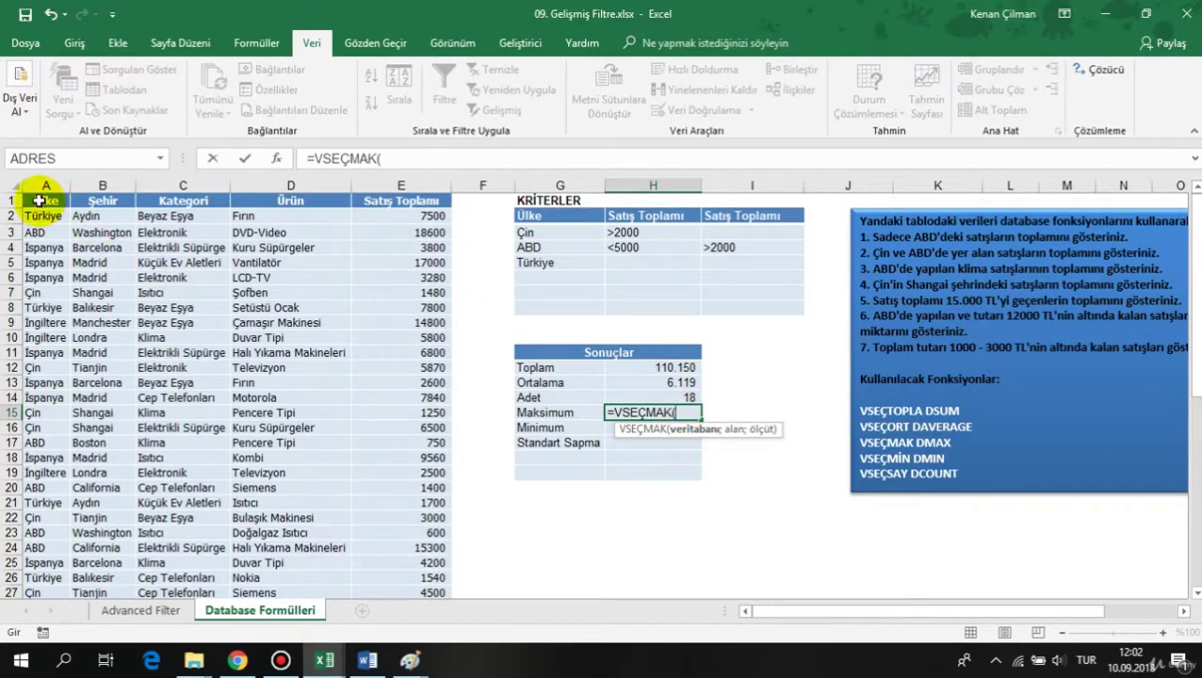
drag(37, 202, 420, 330)
text(;)
Complete the VSEÇMAK formula with header cell E1 as the field and G2:I5 (Olcut) as the criteria.
click(420, 335)
scroll(420, 330, up, 8)
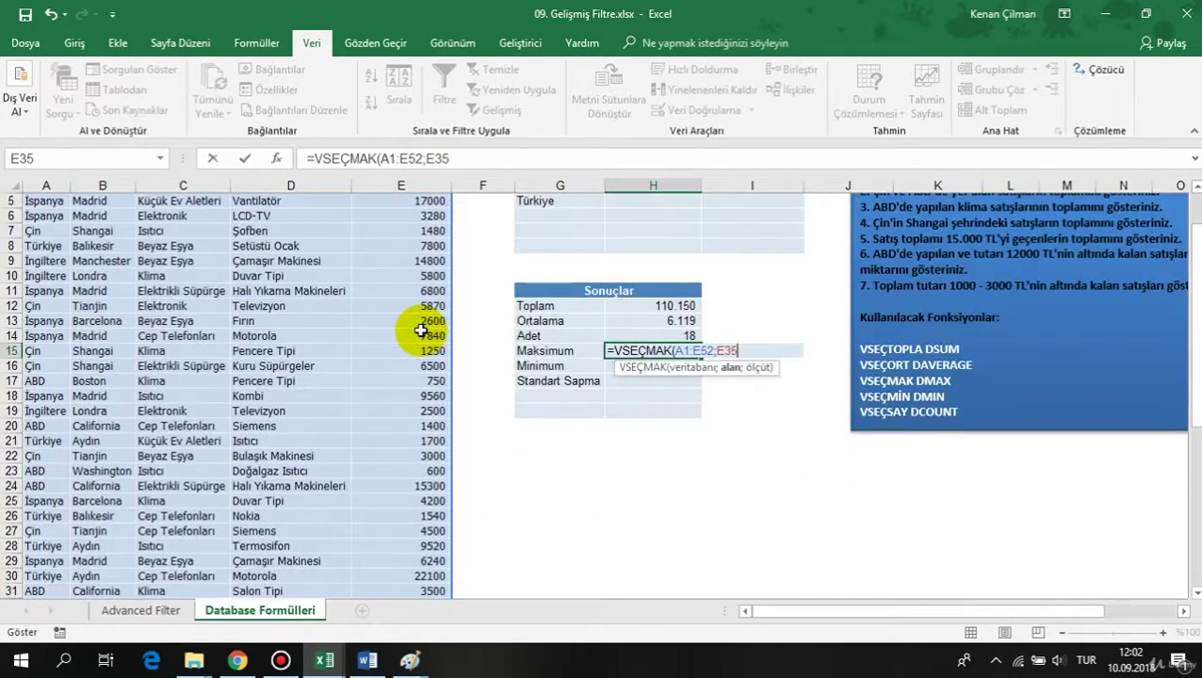
click(415, 203)
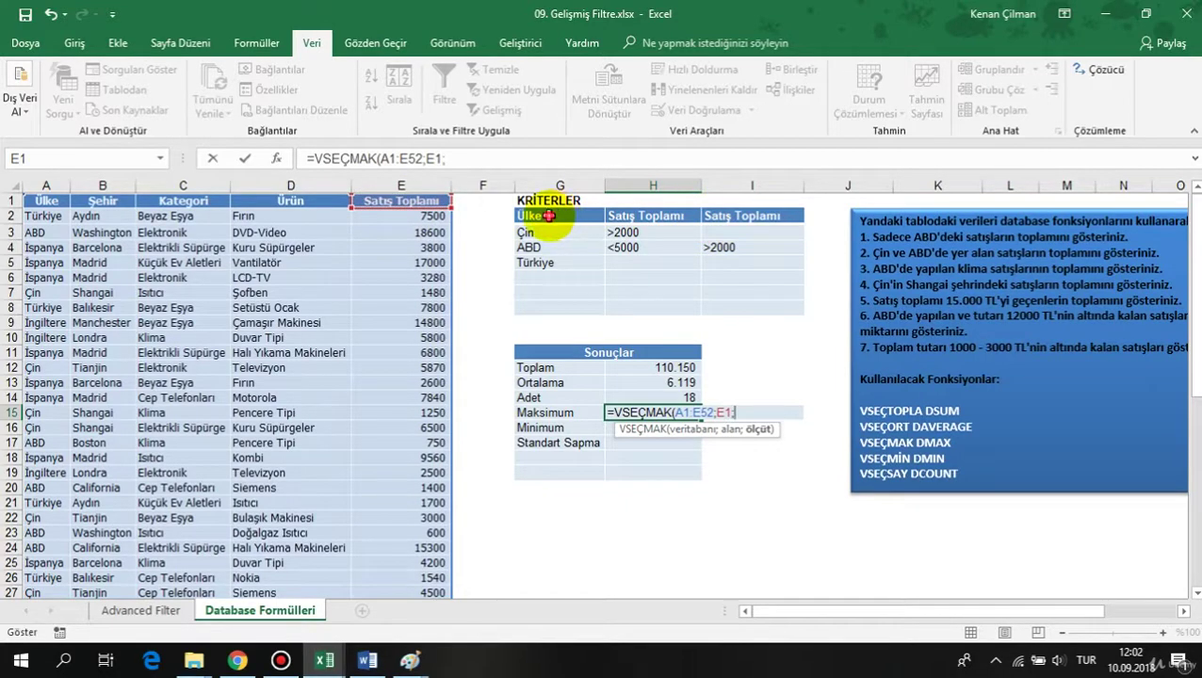
drag(533, 217, 735, 258)
key(Return)
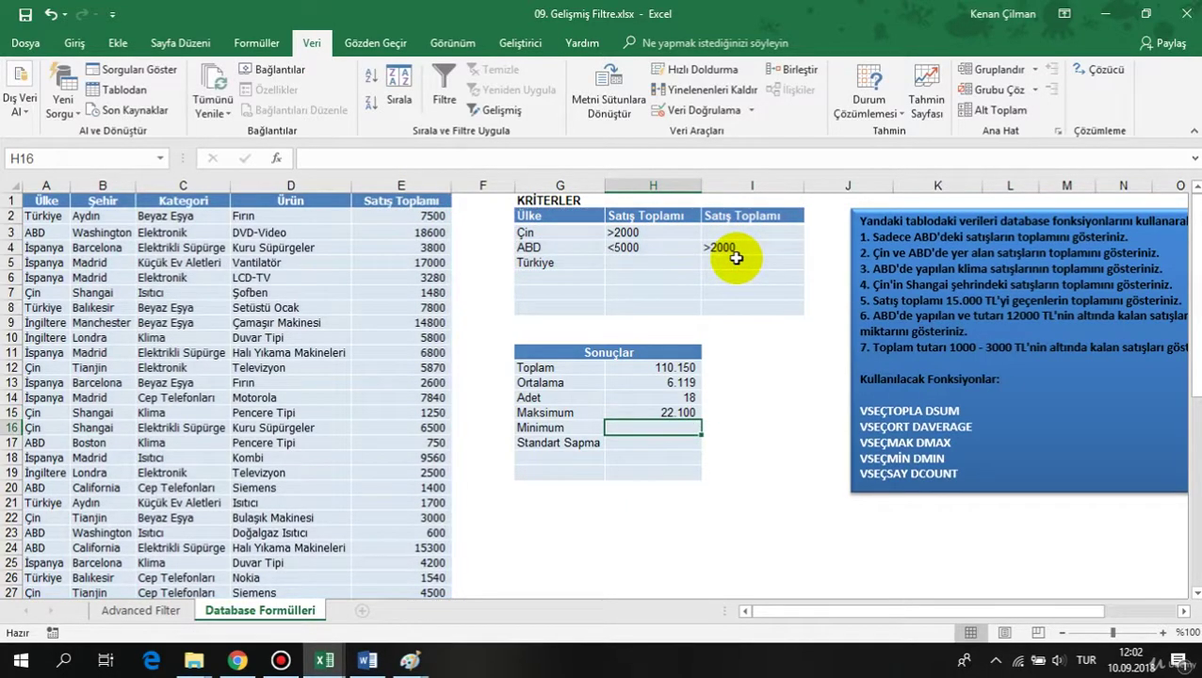
Start a VSEÇMİN formula in the Minimum result cell H16 with A1:E52 as its database range.
text(=VSEÇ)
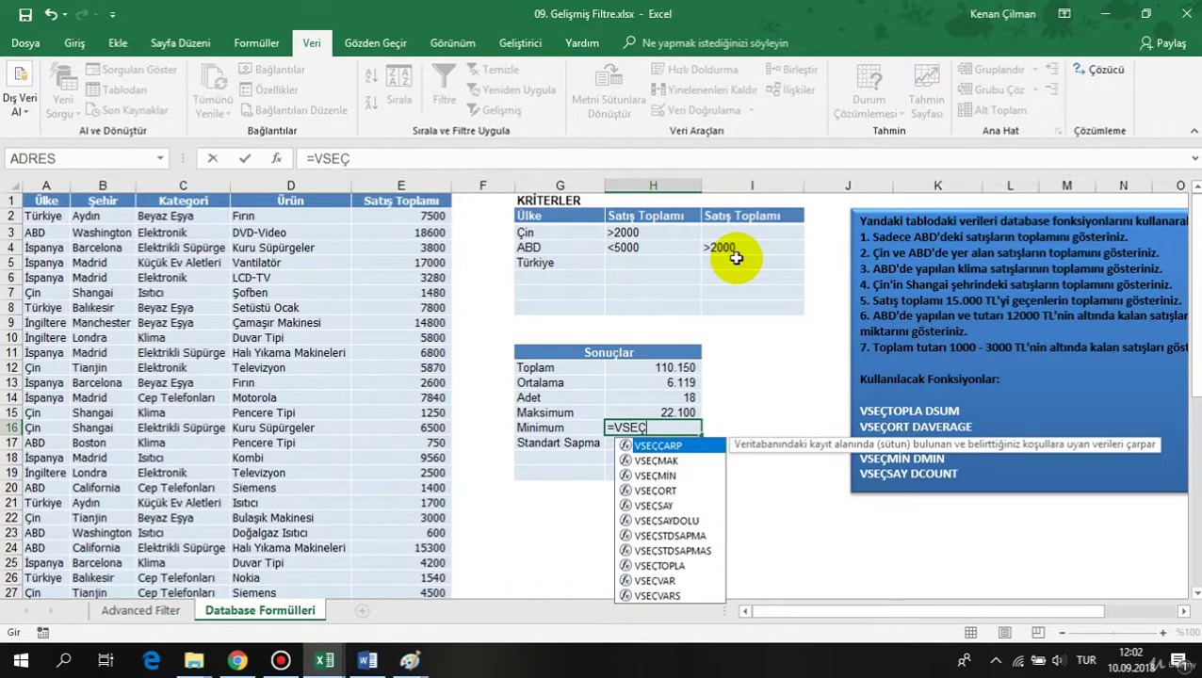
text(MİN()
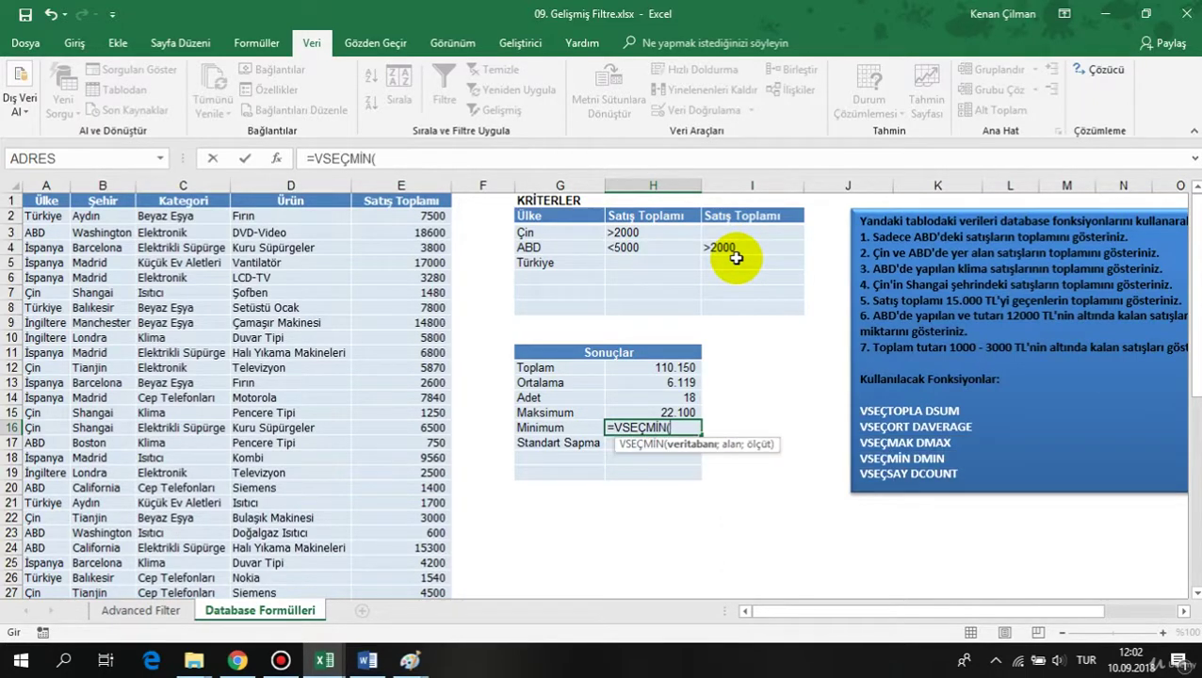
click(47, 200)
drag(212, 215, 402, 321)
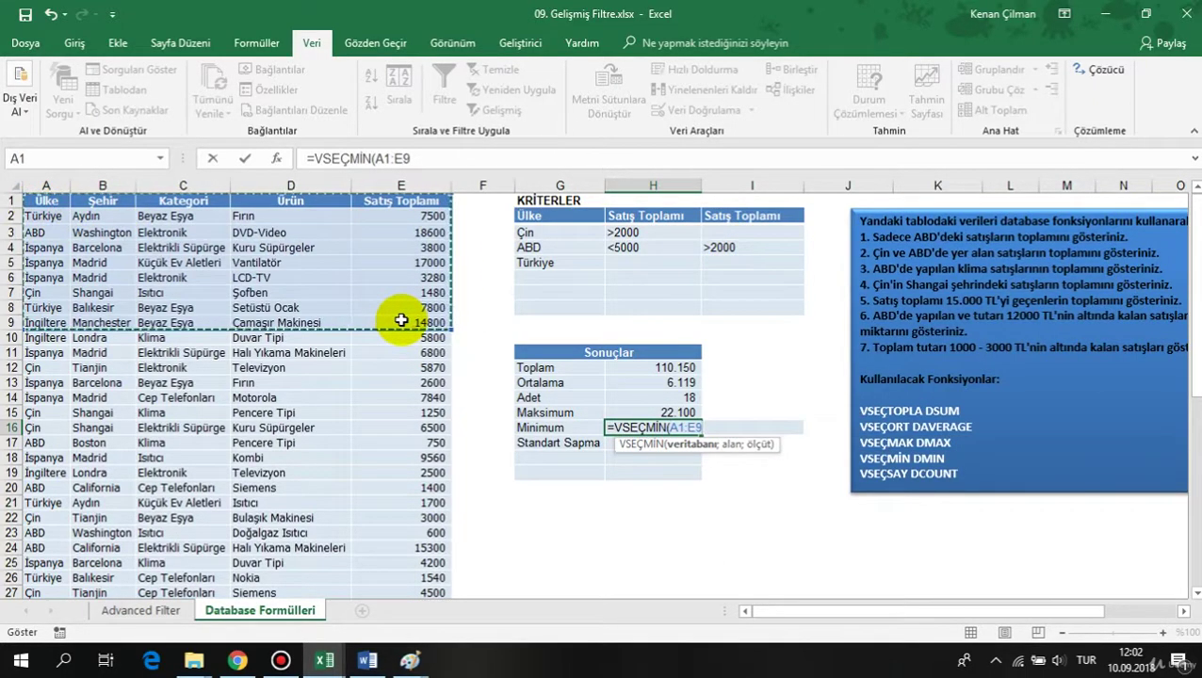
key(ctrl+shift+Down)
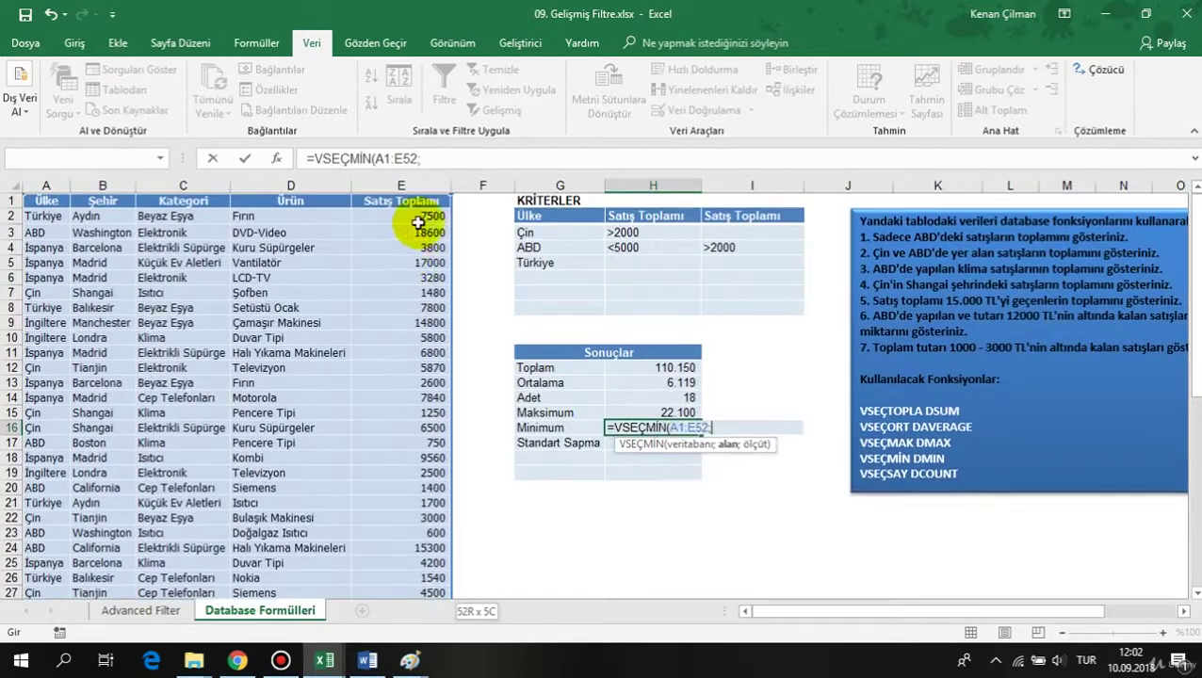
Complete the VSEÇMİN formula with header cell E1 as the field and G2:I5 (Olcut) as the criteria.
click(413, 207)
text(;)
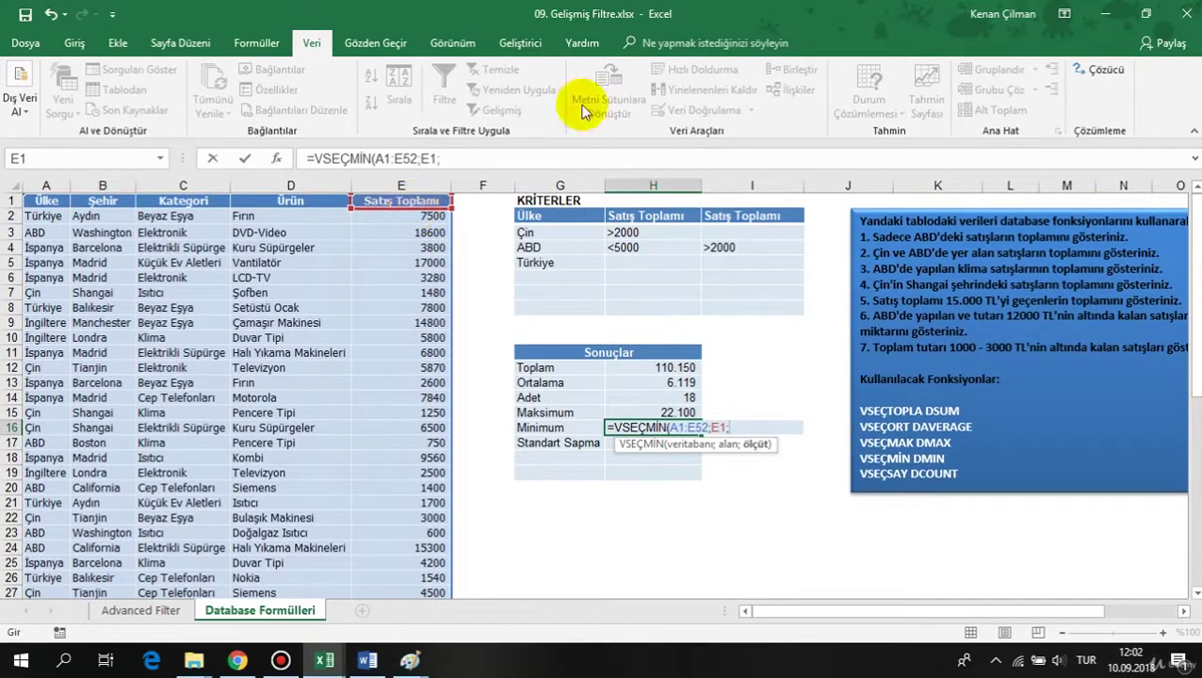
drag(528, 219, 736, 261)
key(Return)
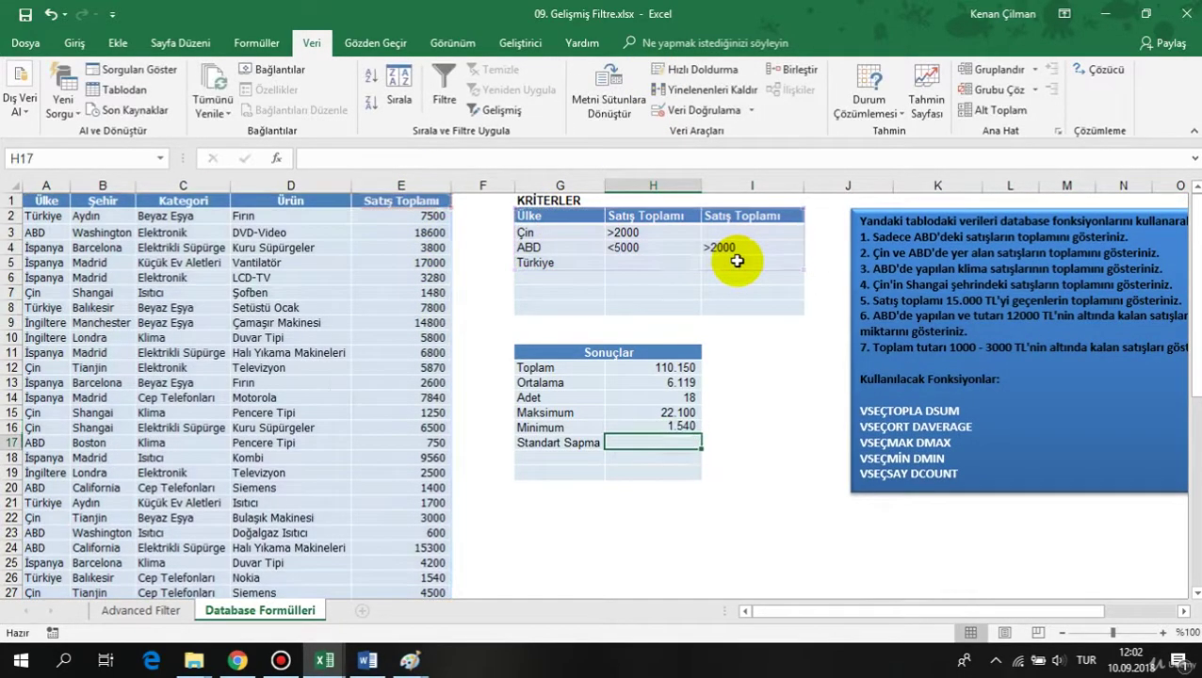
Start a VSEÇSTDSAPMA formula in the Standart Sapma result cell H17 with A1:E52 as its database range.
text(=)
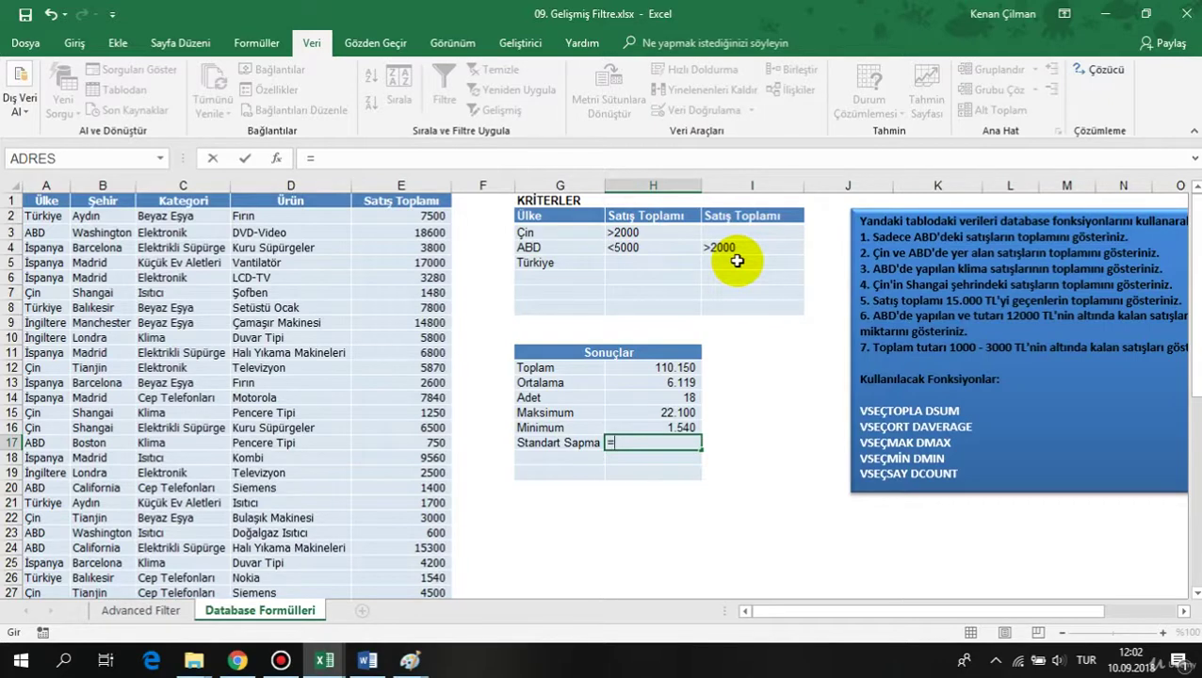
text(VSEÇ)
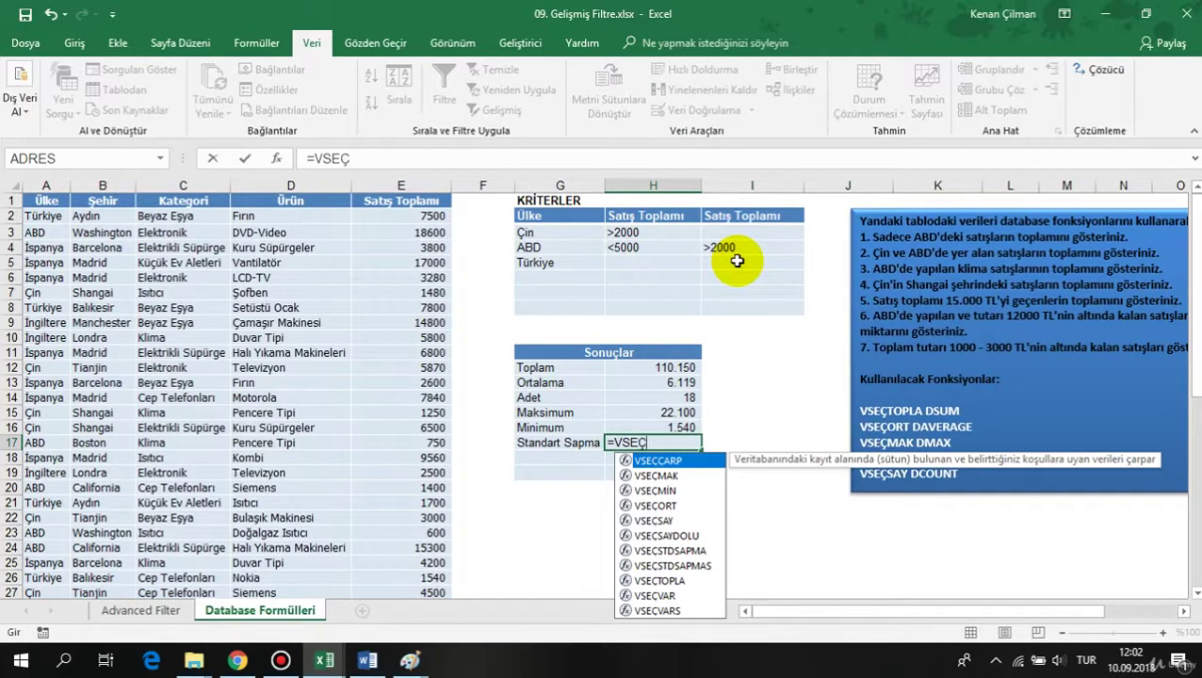
text(S)
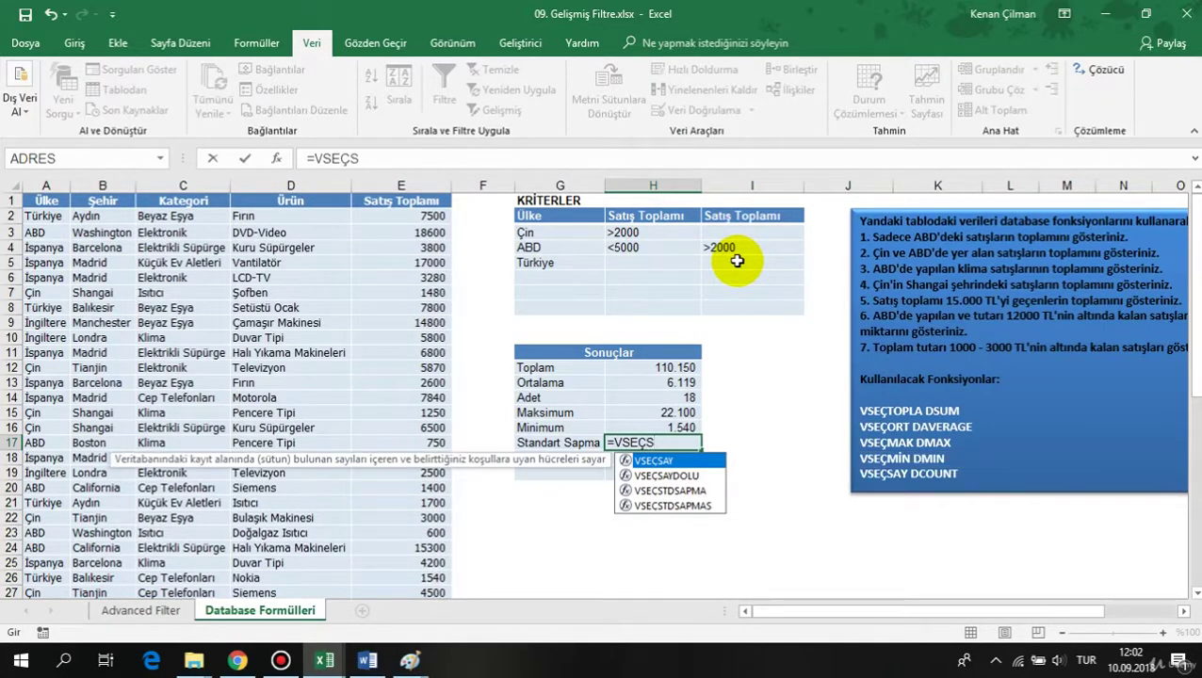
key(Down)
key(Down)
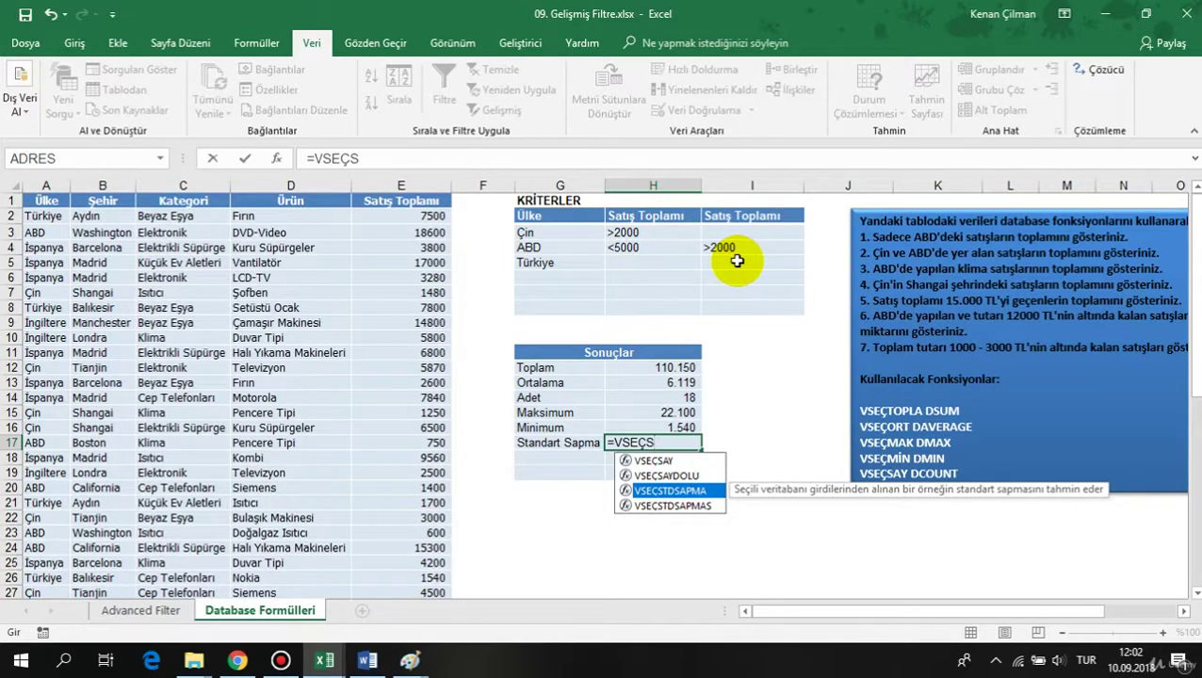
key(Tab)
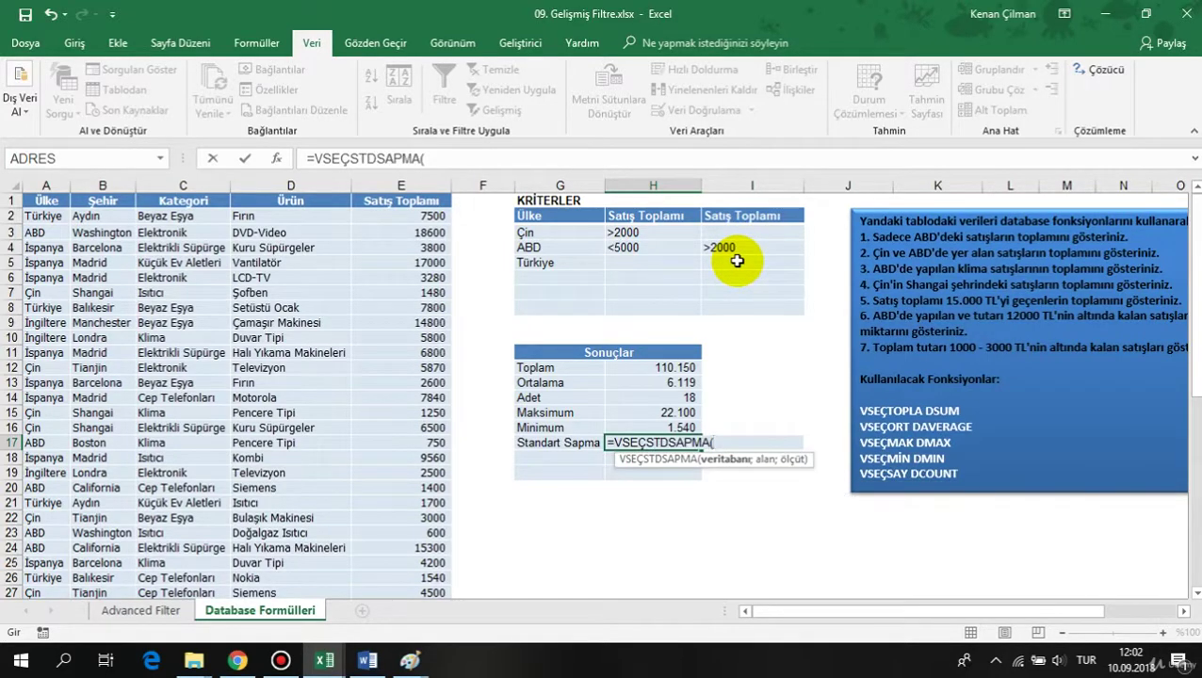
click(35, 198)
key(ctrl+shift+Right)
key(ctrl+shift+Down)
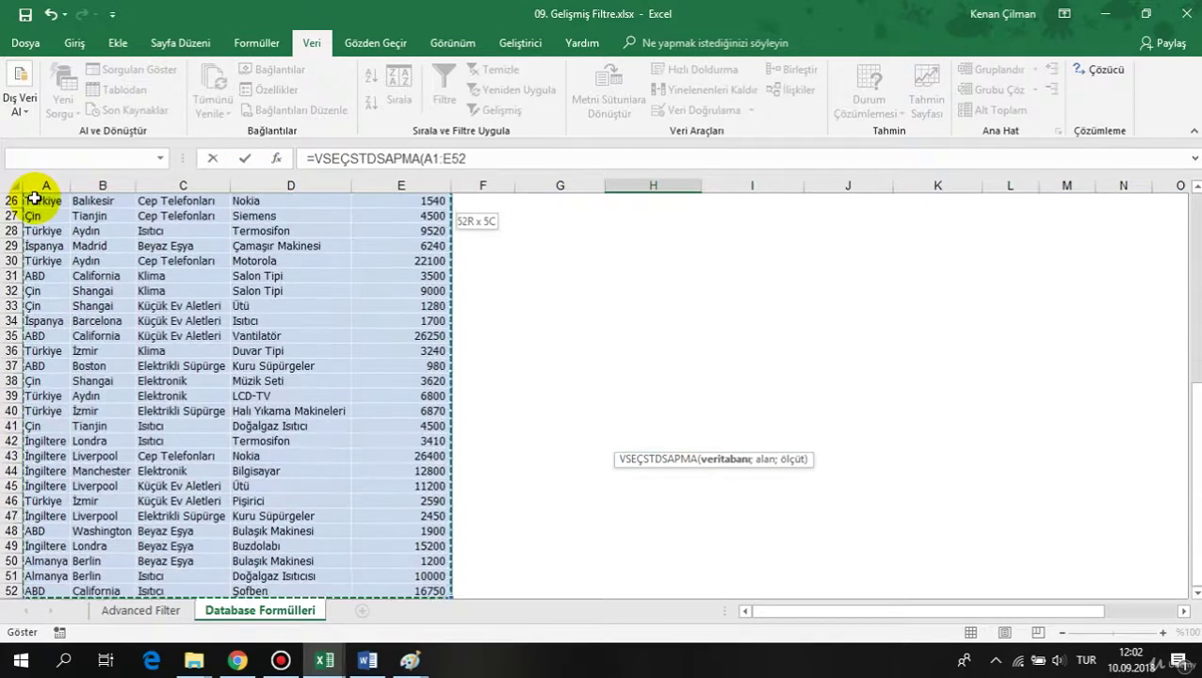
text(;)
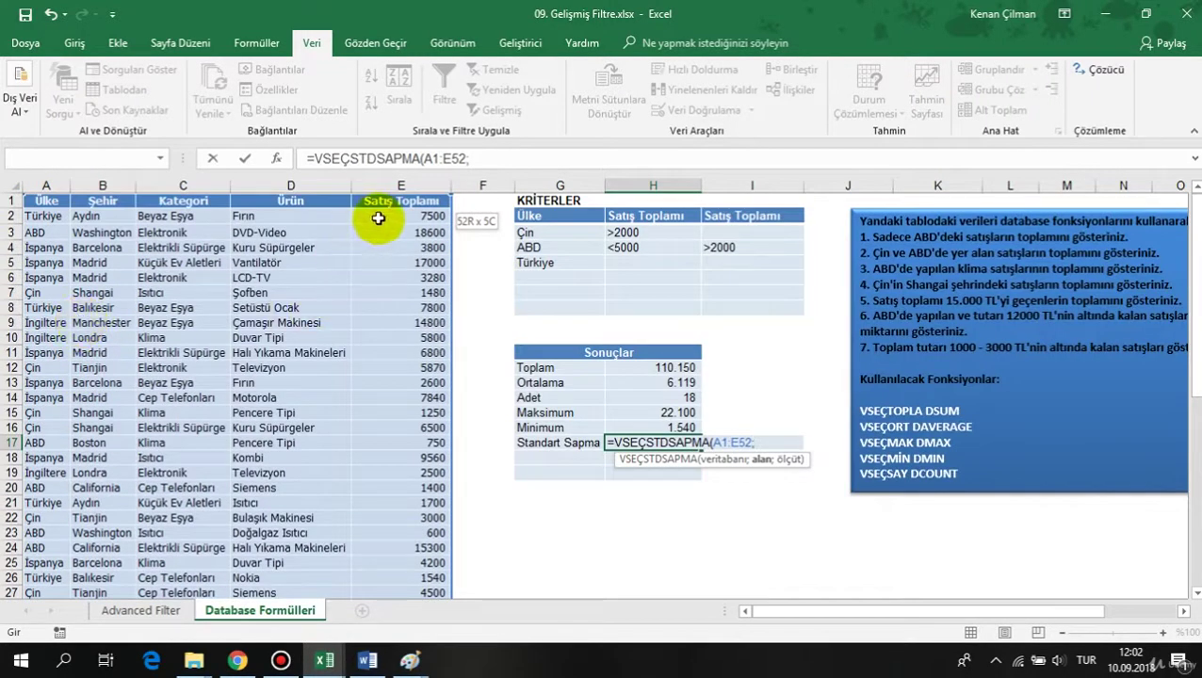
Complete the VSEÇSTDSAPMA formula with field E1 and criteria G2:I5 (Olcut), and review the formulas in H17 and H13.
click(384, 200)
text(;)
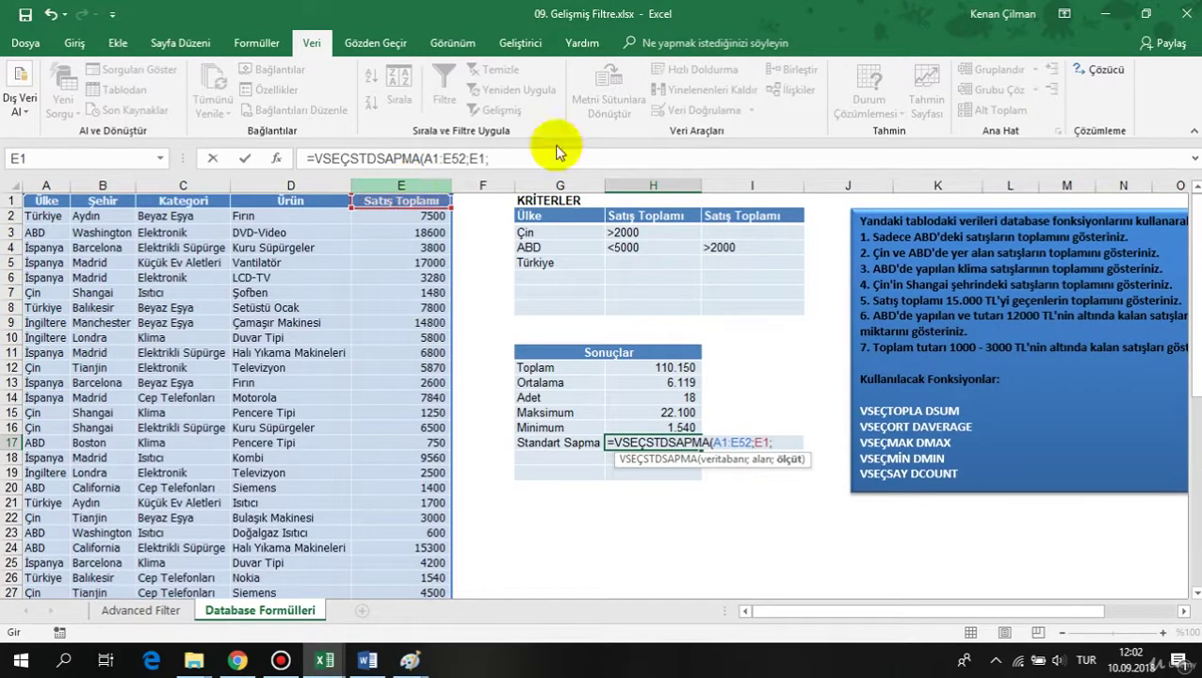
drag(539, 217, 778, 255)
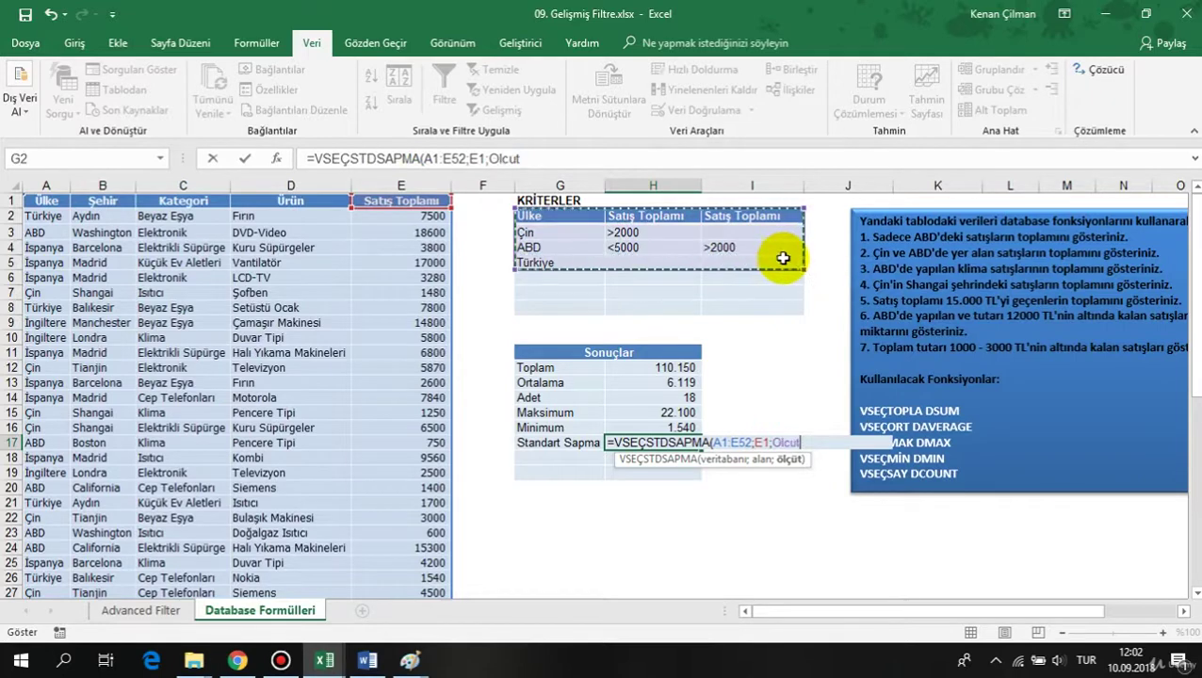
key(Return)
click(683, 443)
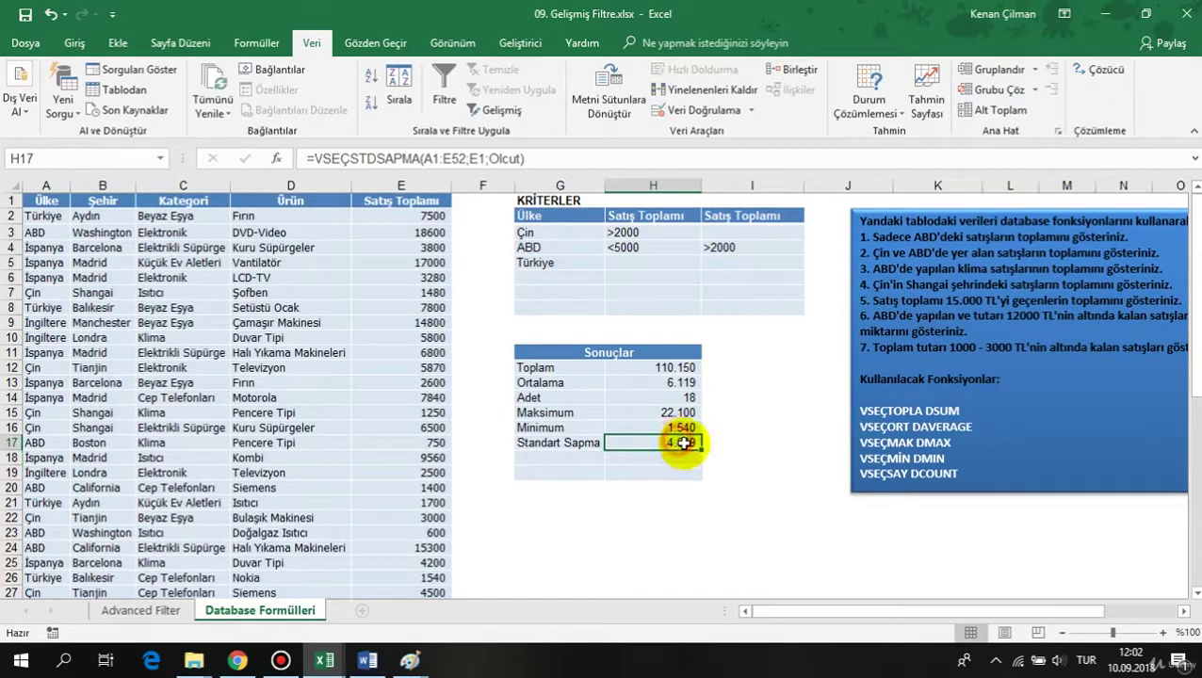
click(628, 379)
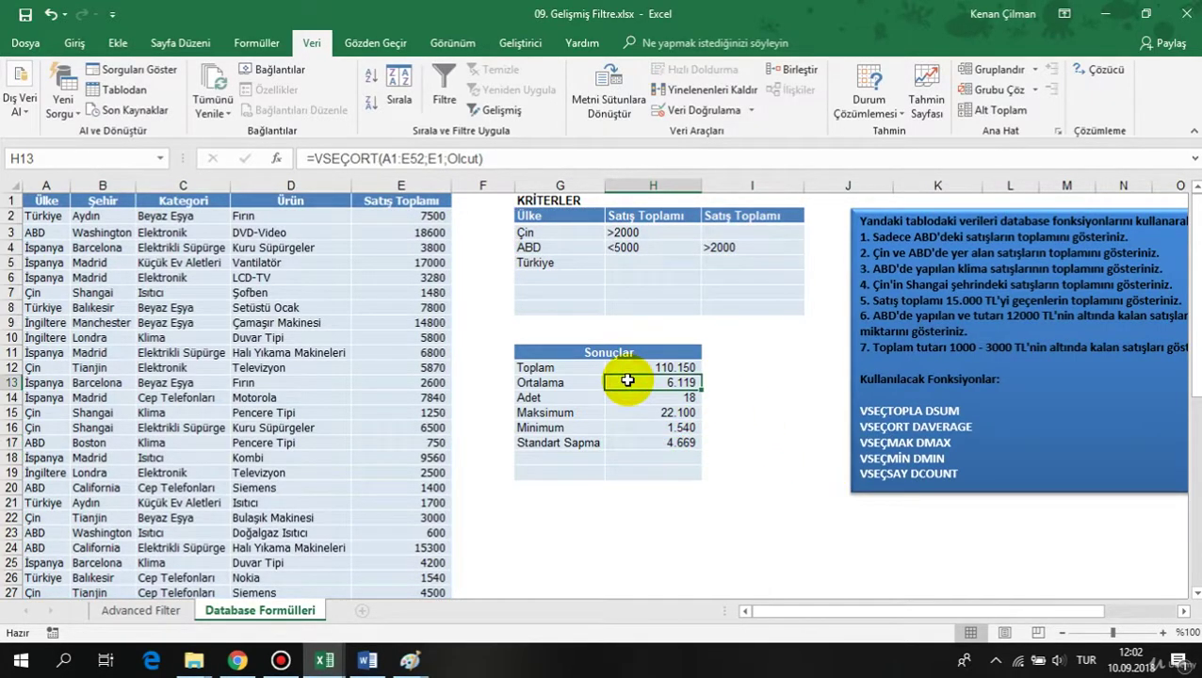